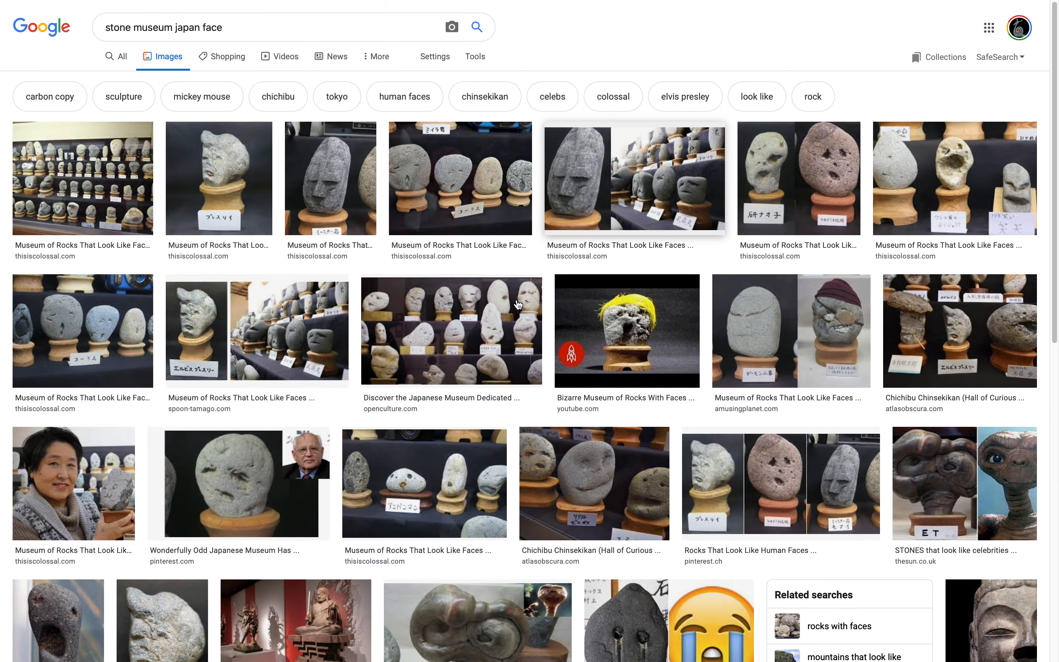
- Examine the image search results for "stone museum japan face" as reference for rocks that look like faces
scroll(460, 365, down, 1)
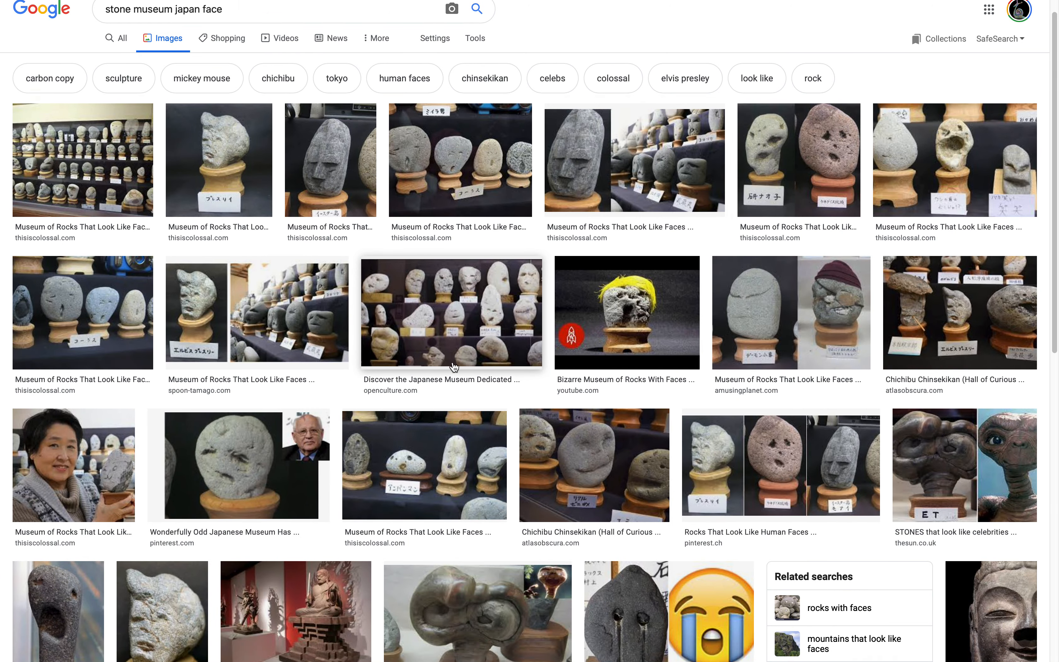
scroll(325, 280, up, 1)
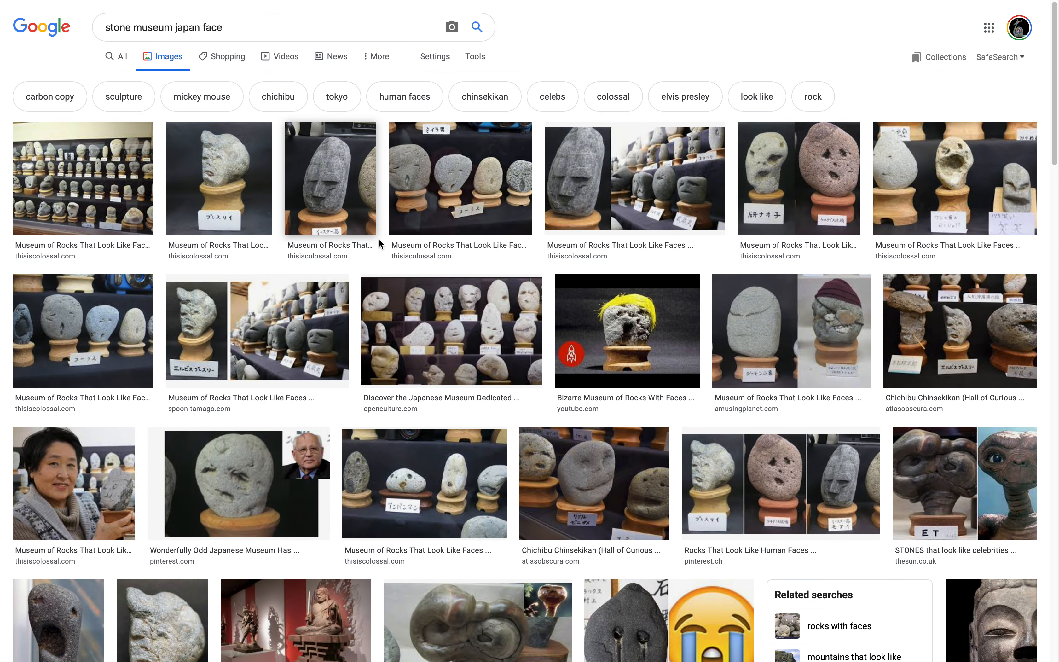
scroll(387, 248, down, 2)
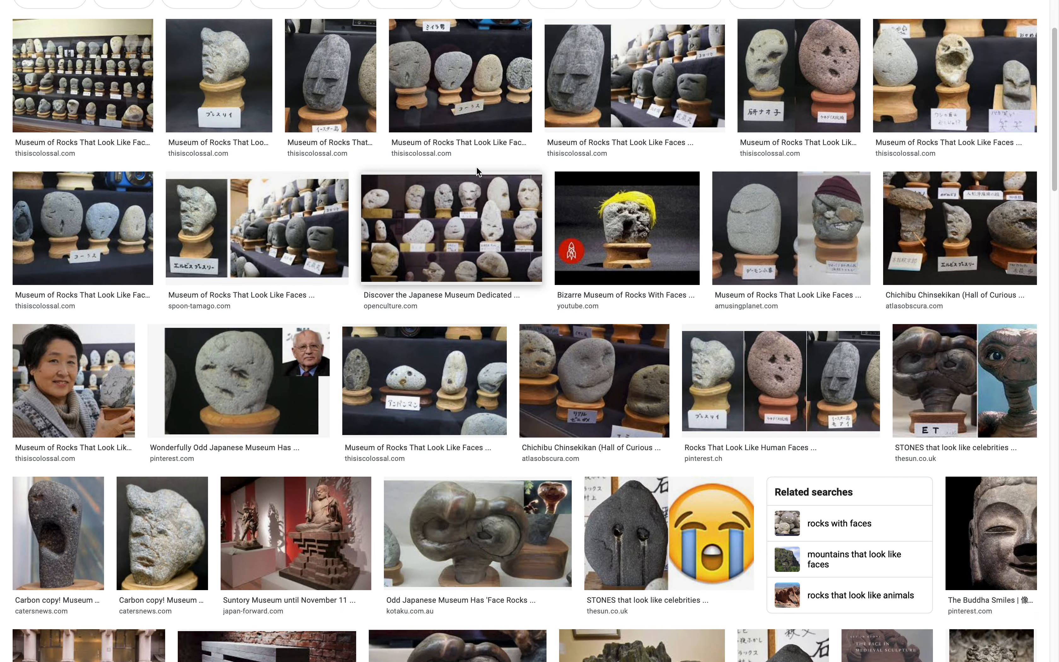
scroll(279, 151, up, 1)
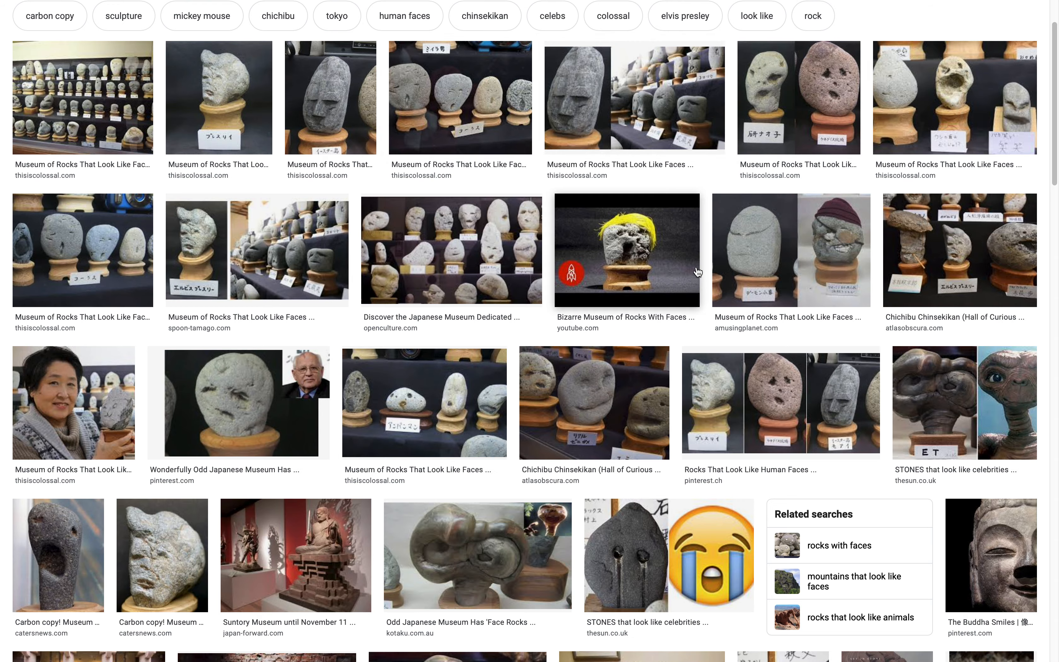
scroll(652, 314, down, 3)
scroll(655, 322, down, 5)
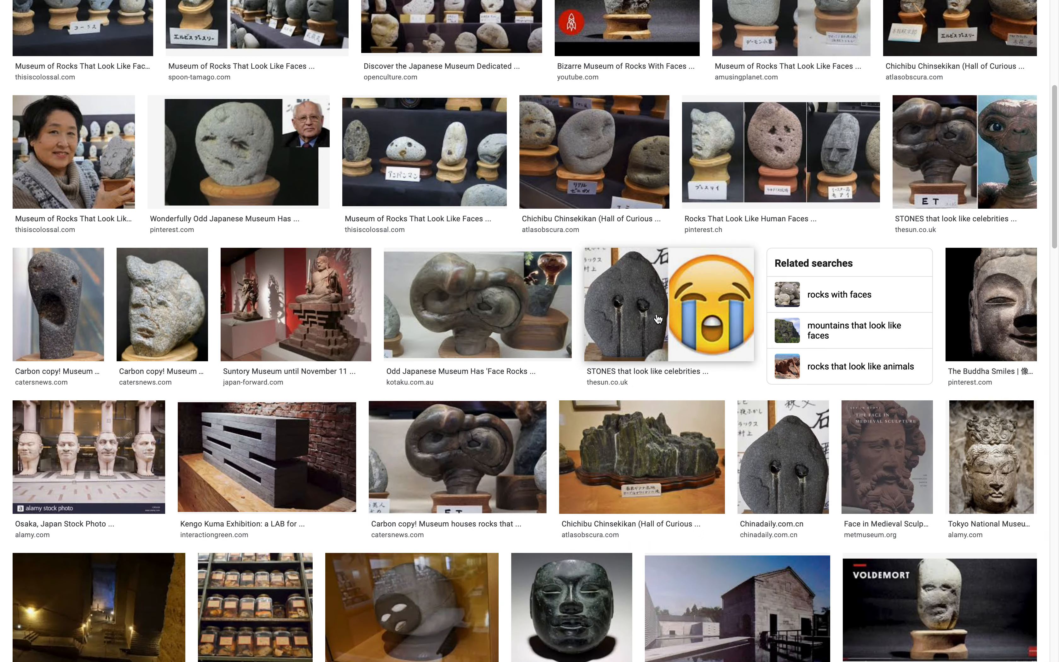
scroll(661, 317, up, 9)
scroll(635, 394, down, 8)
scroll(608, 463, down, 7)
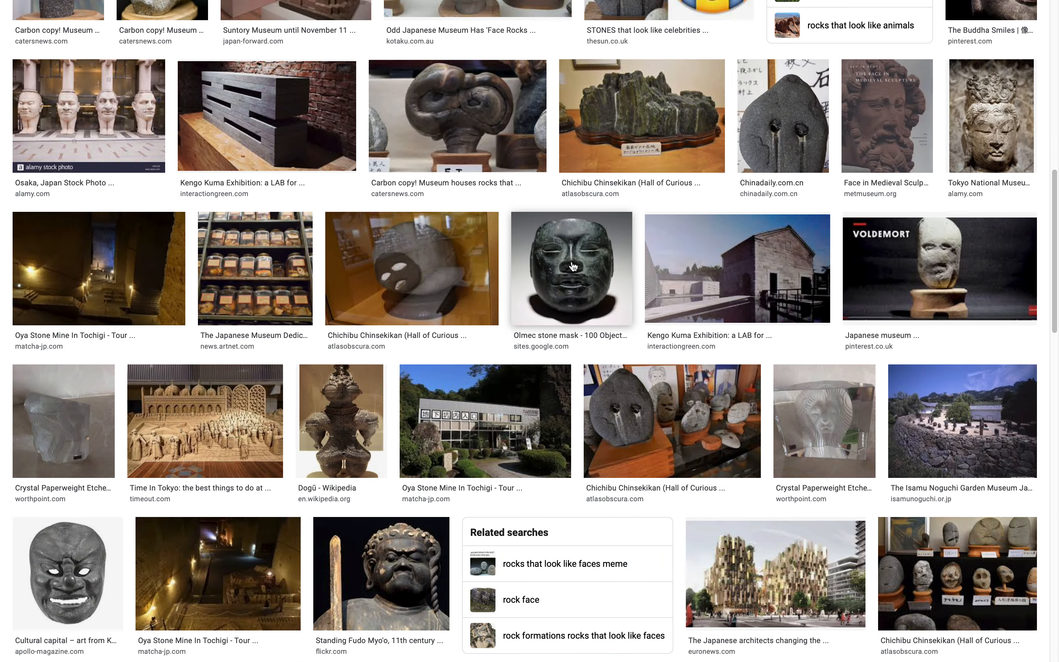
scroll(123, 426, down, 1)
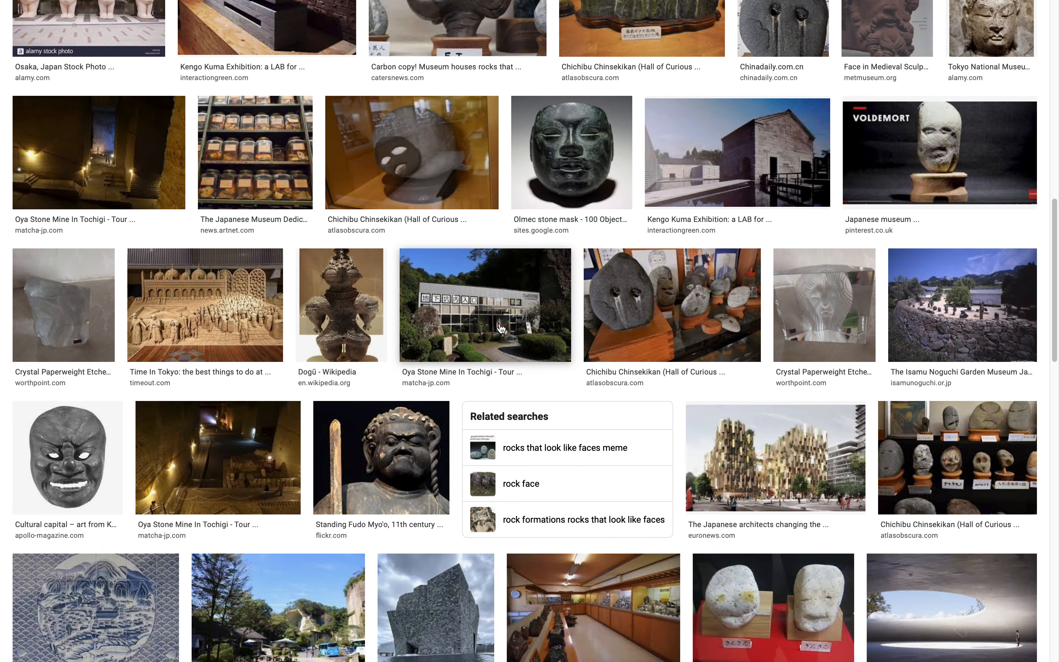
- Switch to Blender and open the Sculpting workspace on the default cube
key(ctrl+Left)
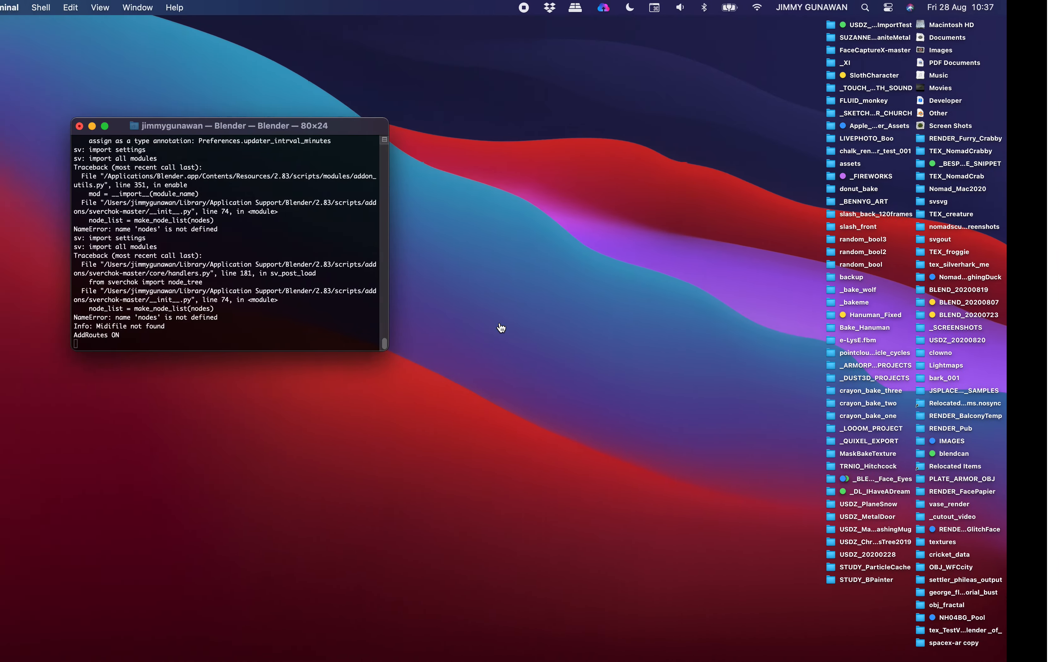
key(ctrl+Right)
key(ctrl+Right)
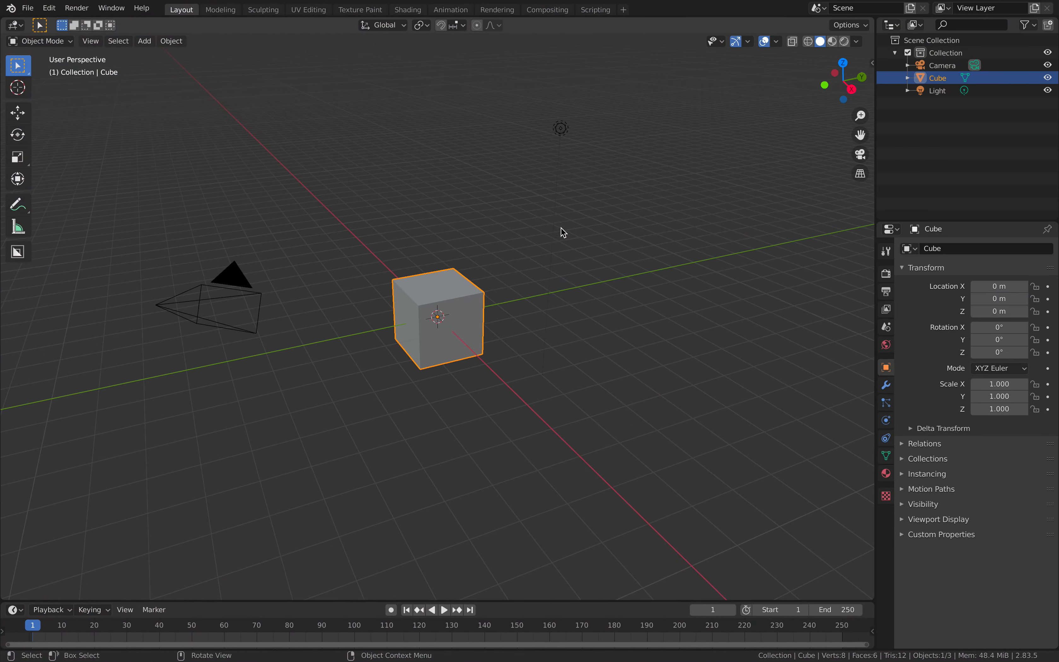
scroll(525, 246, down, 2)
scroll(510, 252, up, 3)
scroll(503, 250, down, 3)
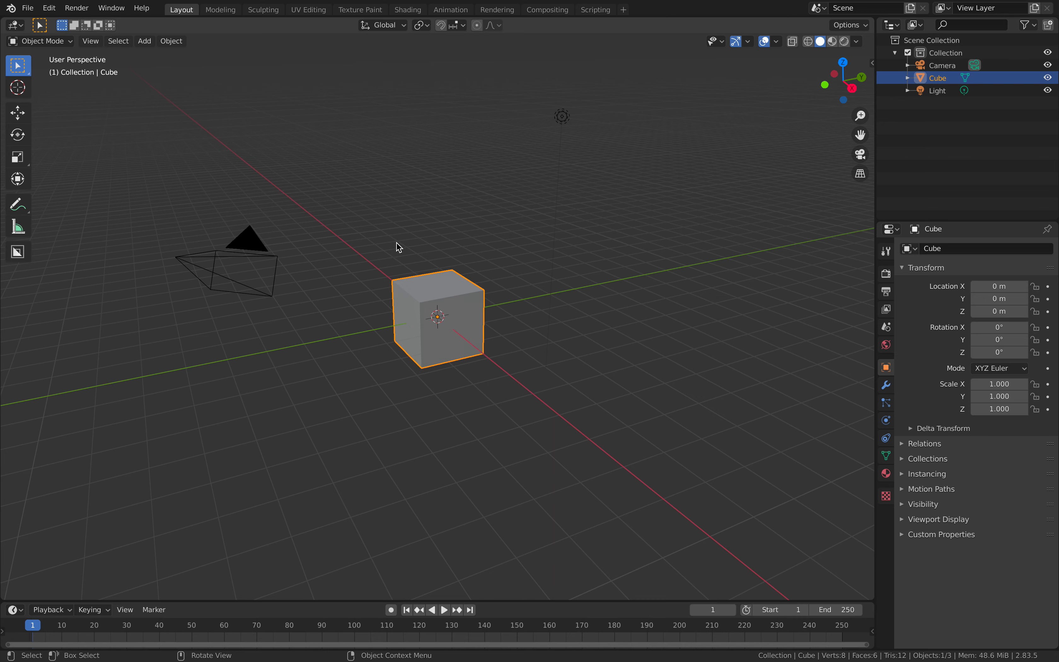
click(262, 9)
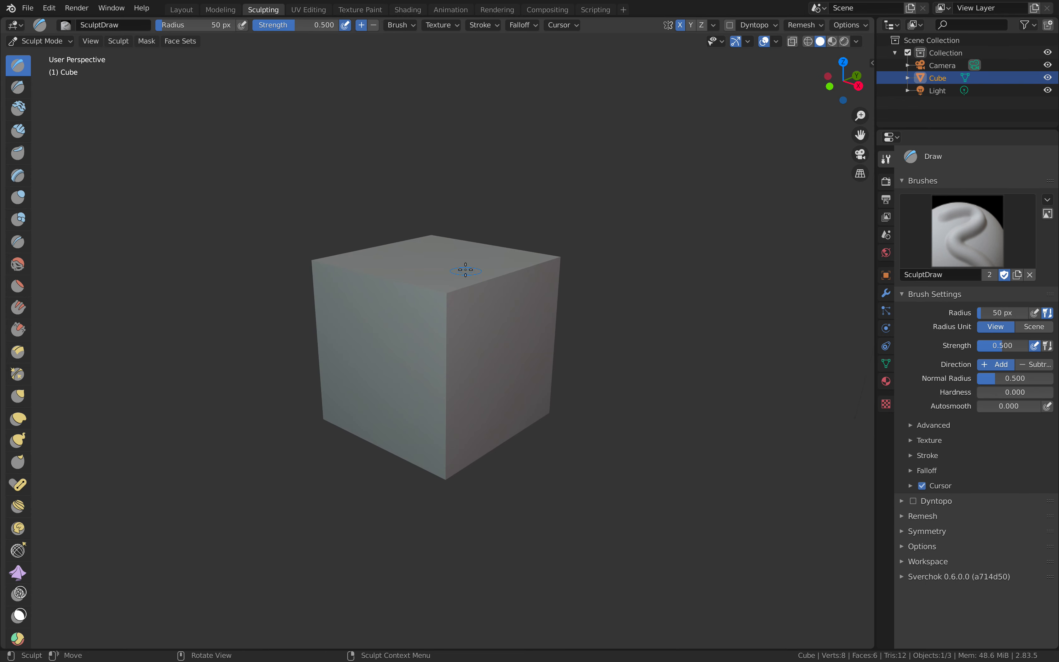
middle_drag(445, 292, 425, 280)
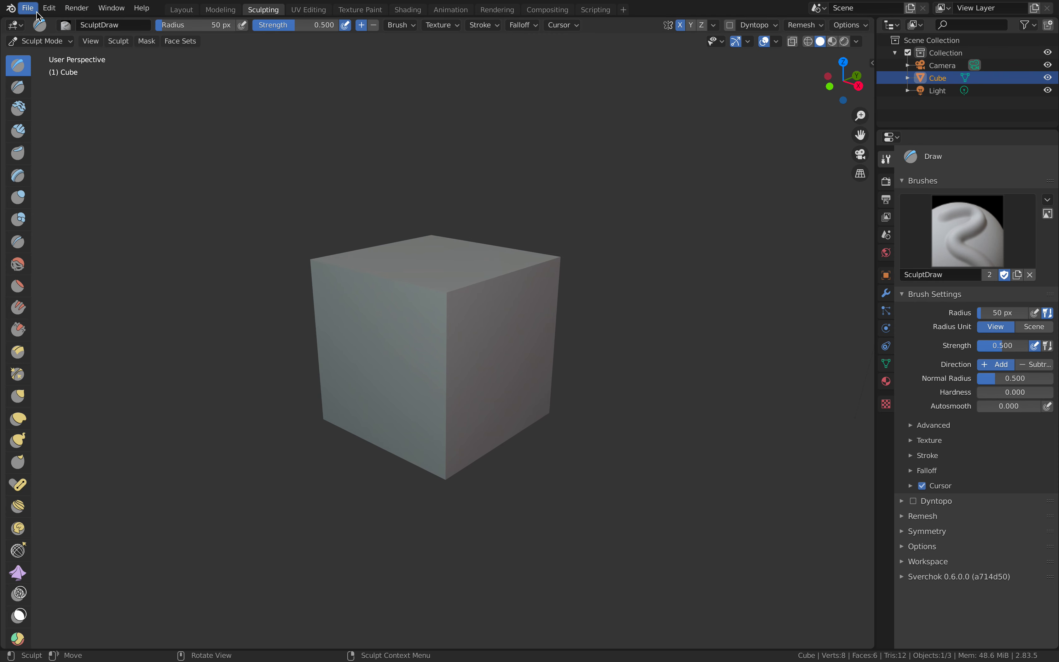
- Start a new file from the Sculpting template without saving the current untitled scene
click(28, 8)
mouse_move(44, 22)
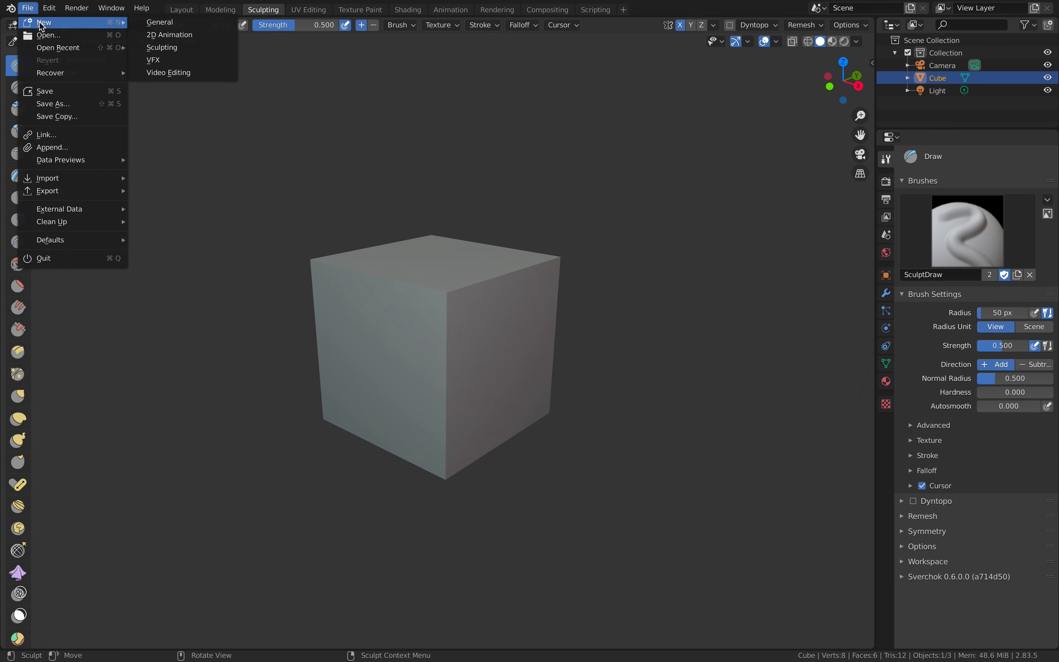
click(197, 51)
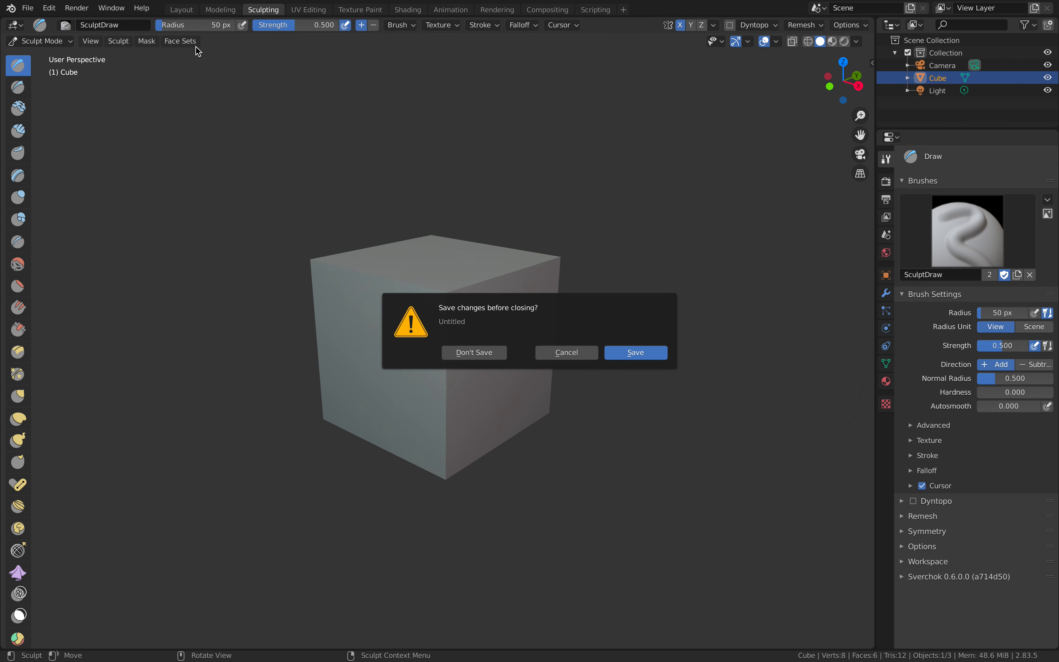
click(475, 352)
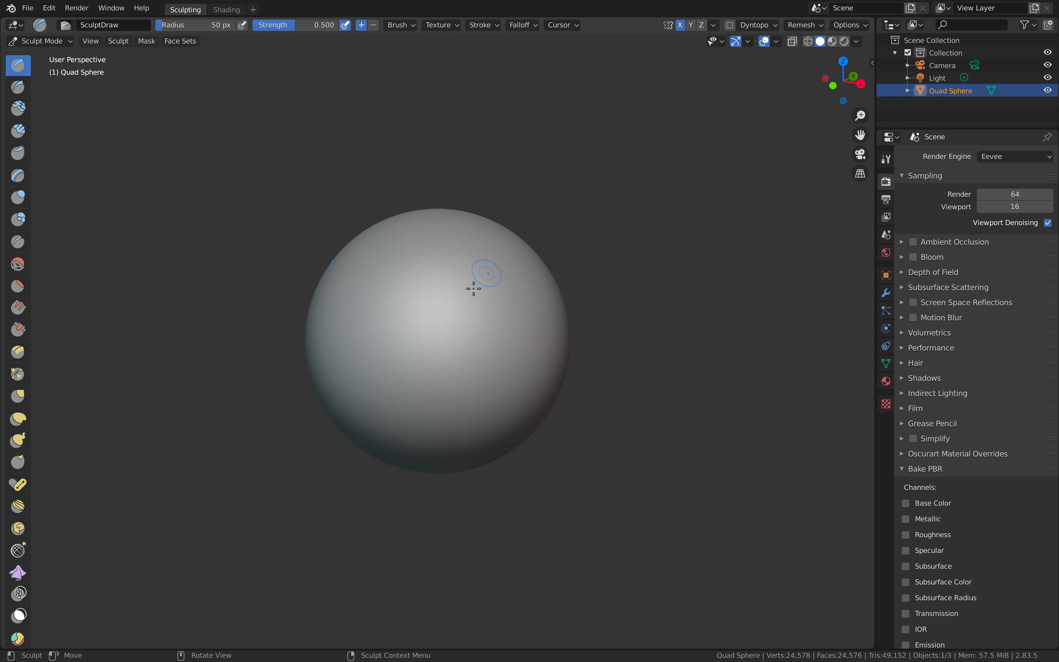
- Turn on the axis guide lines in the viewport overlays
scroll(474, 317, up, 5)
scroll(438, 309, up, 5)
scroll(491, 306, down, 3)
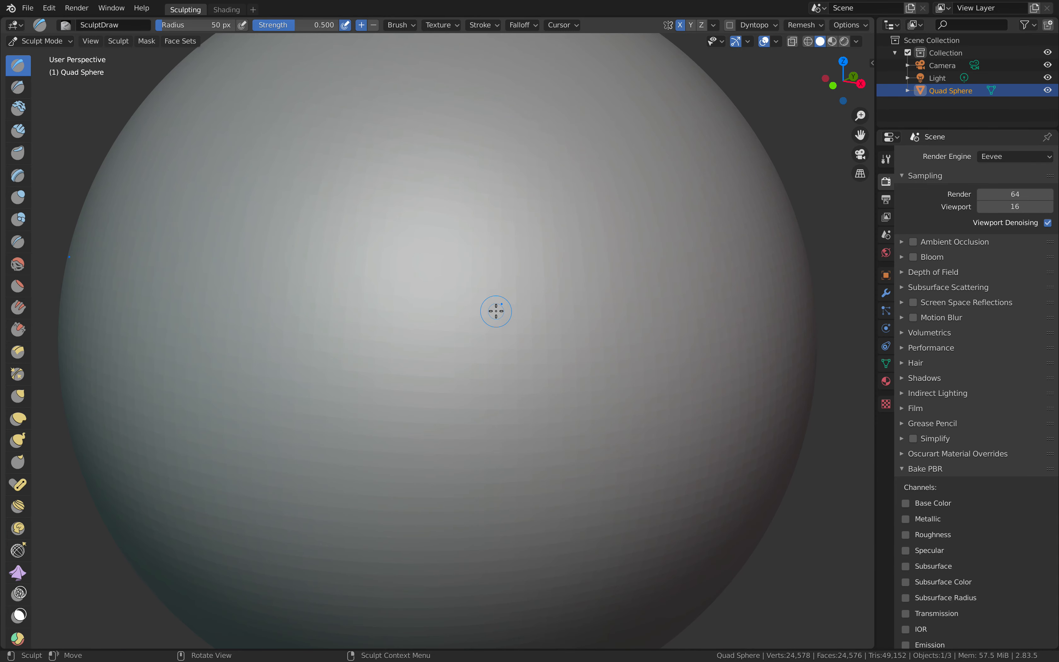
scroll(495, 310, down, 5)
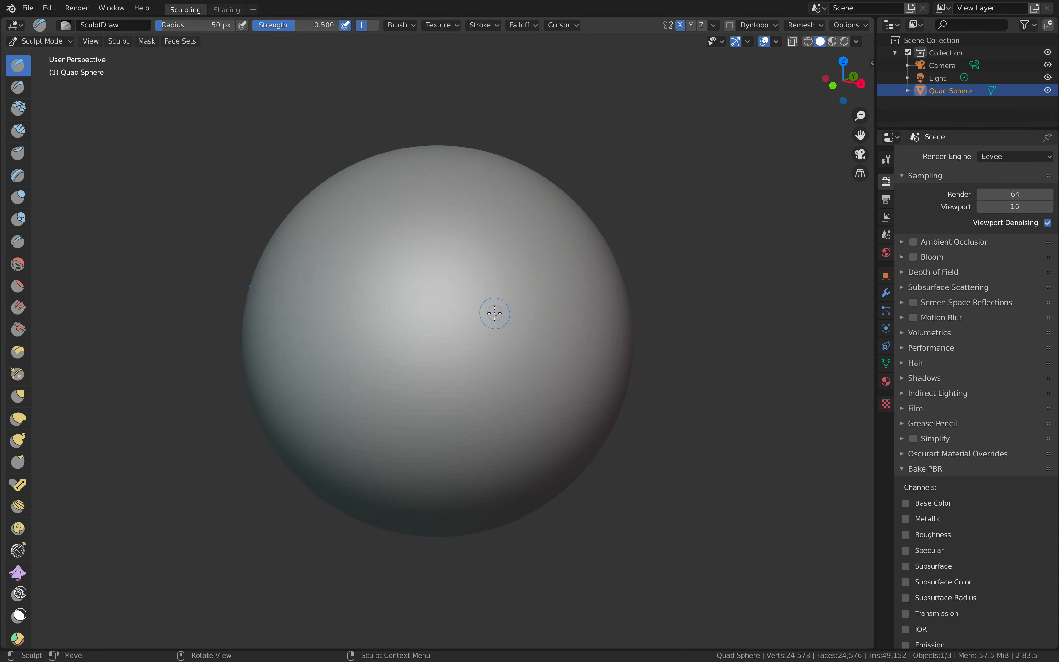
mouse_move(580, 227)
middle_down()
mouse_move(597, 241)
mouse_move(586, 236)
middle_up()
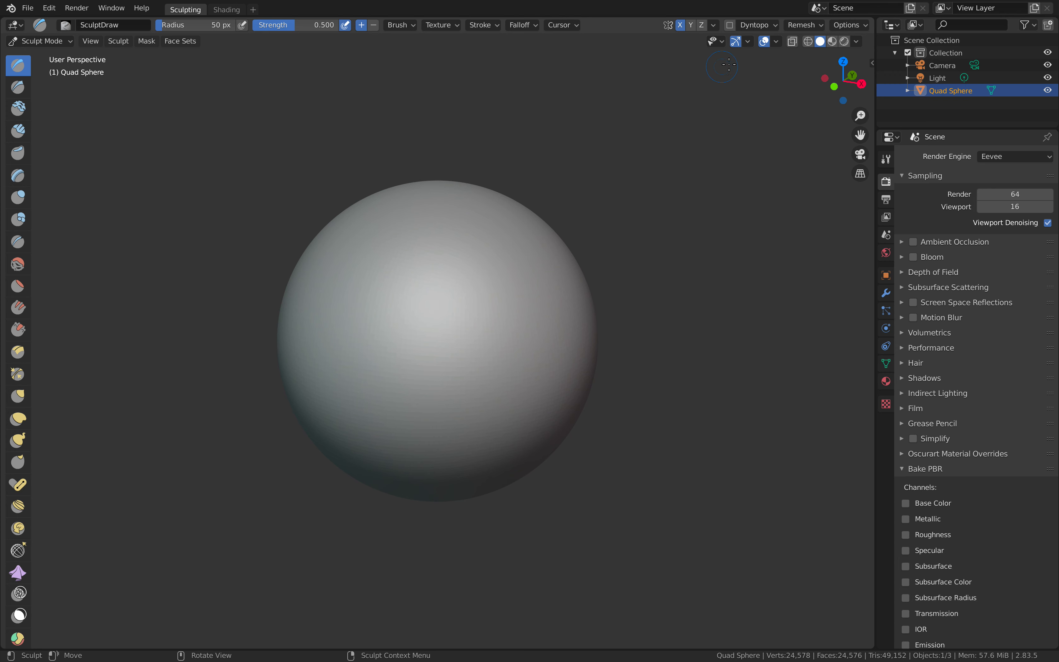
click(749, 42)
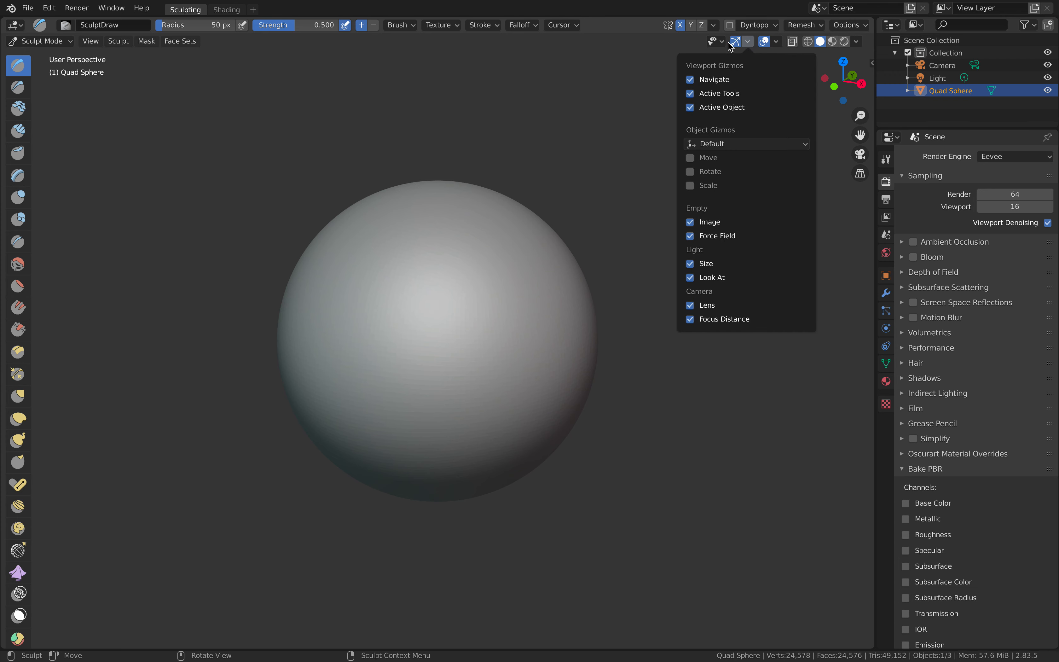
mouse_move(776, 45)
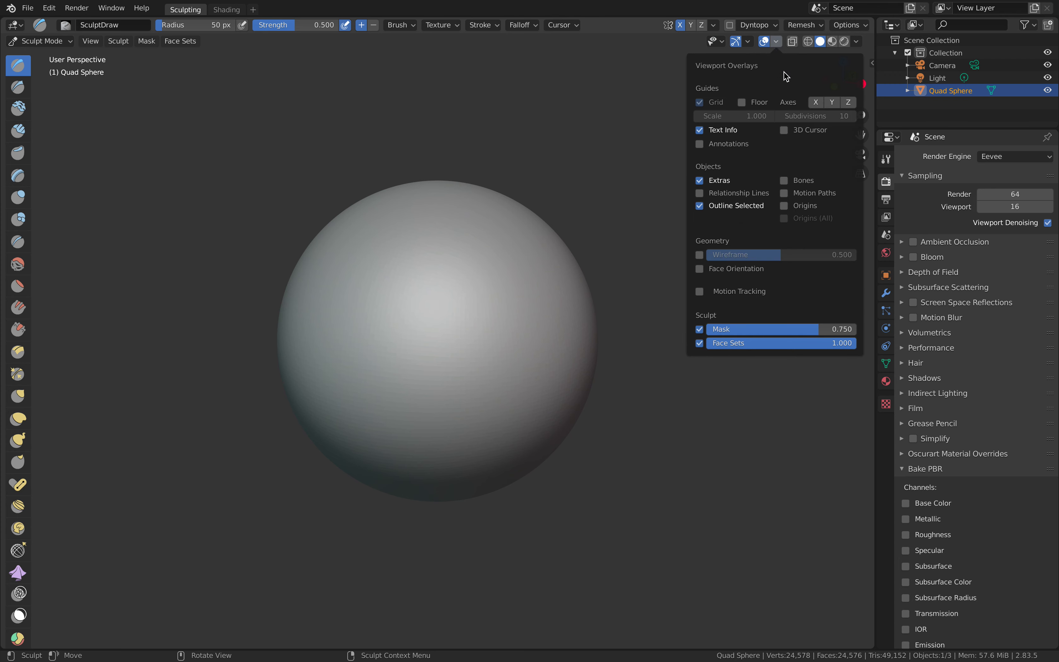
click(831, 102)
- Examine the quad sphere and its axis lines from several viewing angles
middle_drag(422, 427, 486, 416)
middle_drag(620, 274, 484, 364)
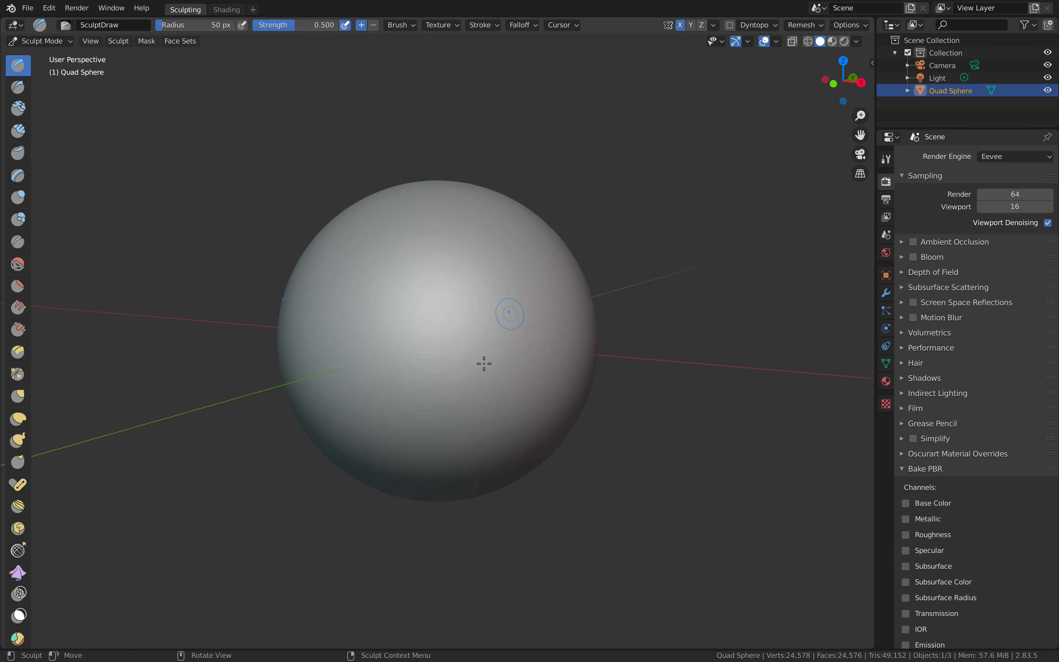
scroll(474, 246, down, 2)
middle_drag(478, 265, 459, 285)
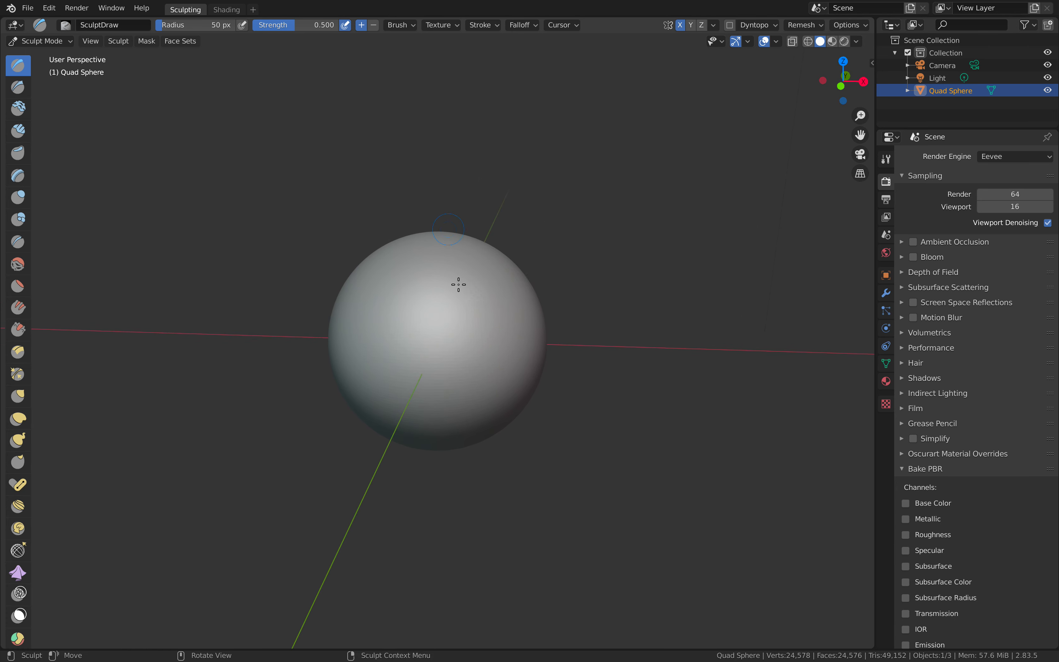
click(840, 87)
click(823, 84)
middle_drag(781, 76, 523, 275)
scroll(607, 224, down, 2)
scroll(522, 274, up, 2)
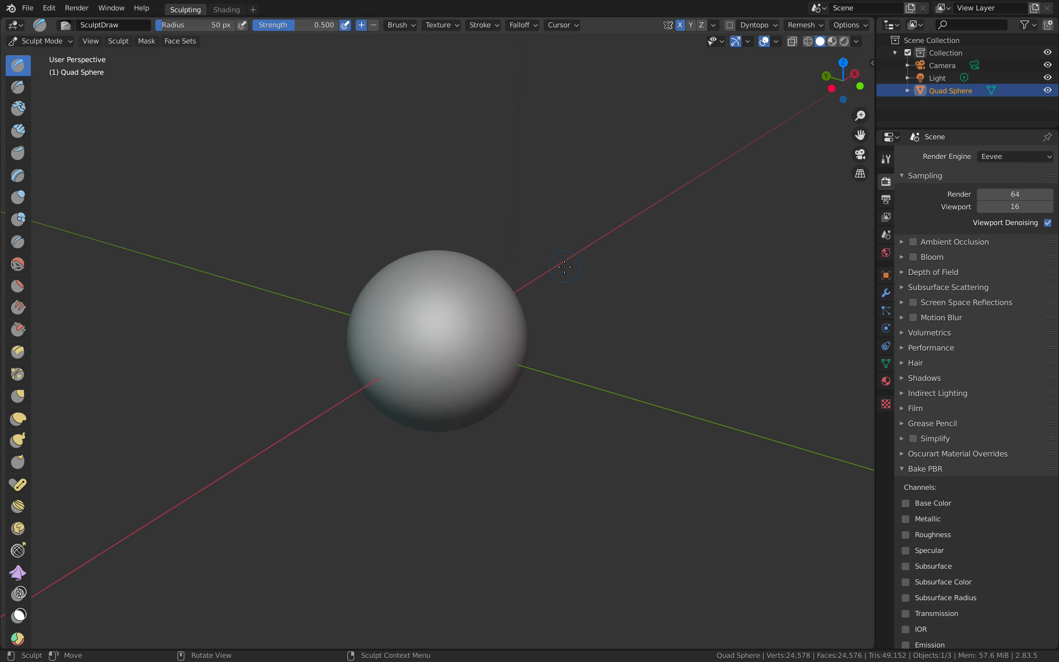
- Set the viewport to the front orthographic view and frame the sphere in it
key(grave)
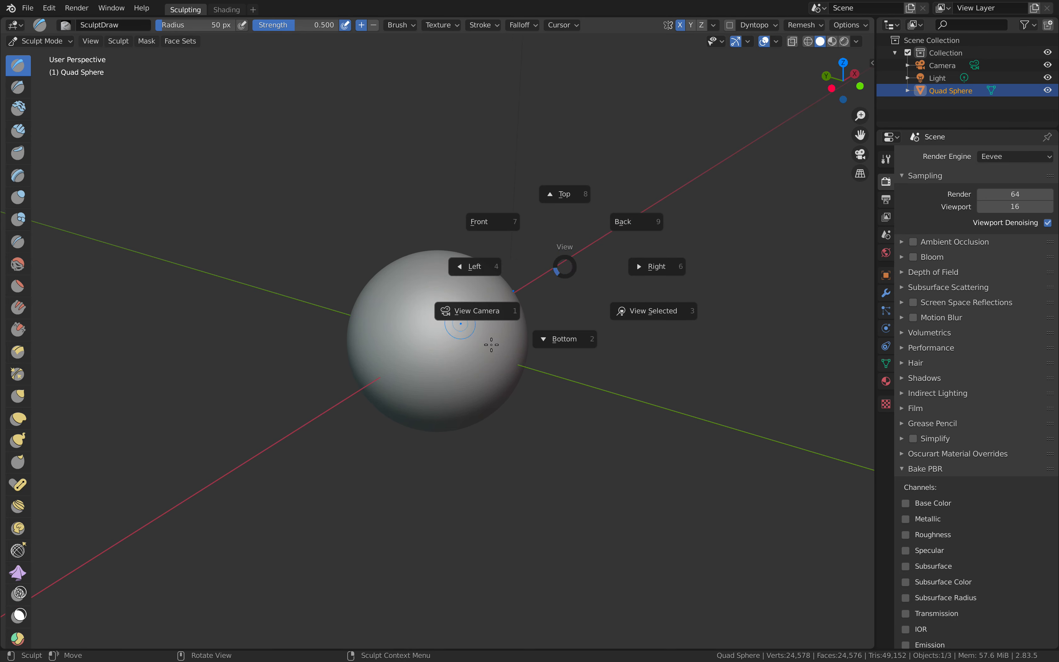
click(514, 224)
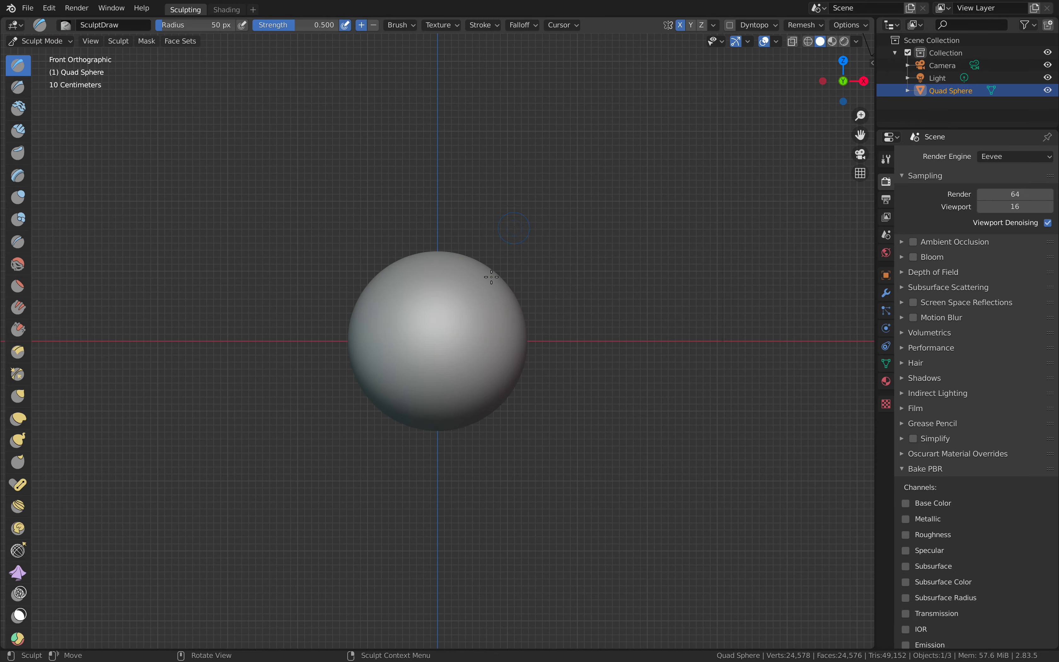
scroll(469, 318, up, 2)
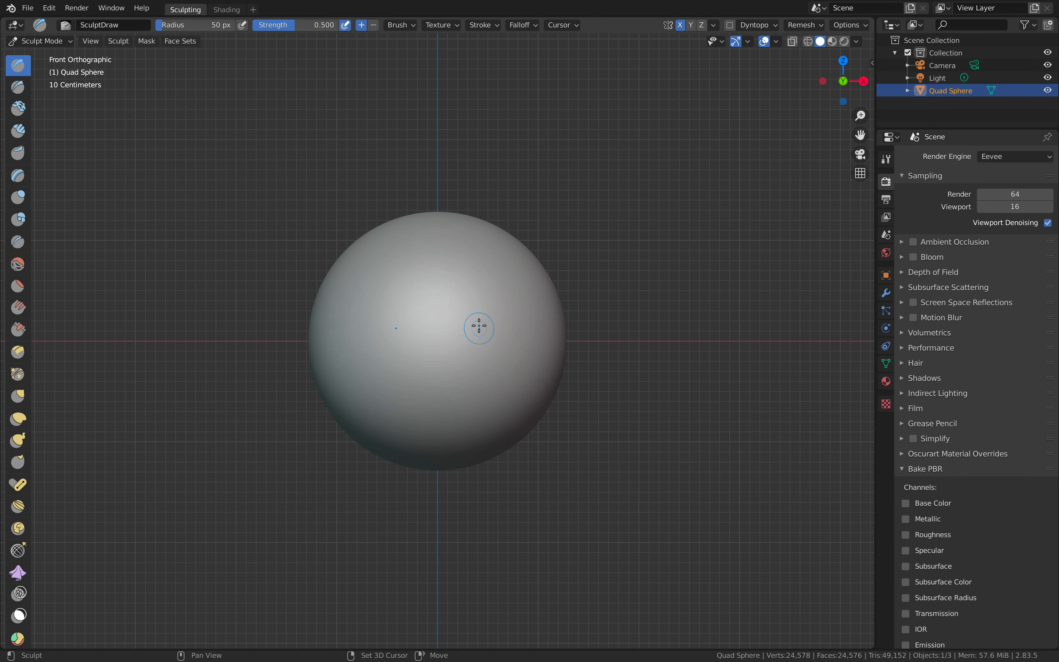
shift+middle_drag(477, 325, 482, 291)
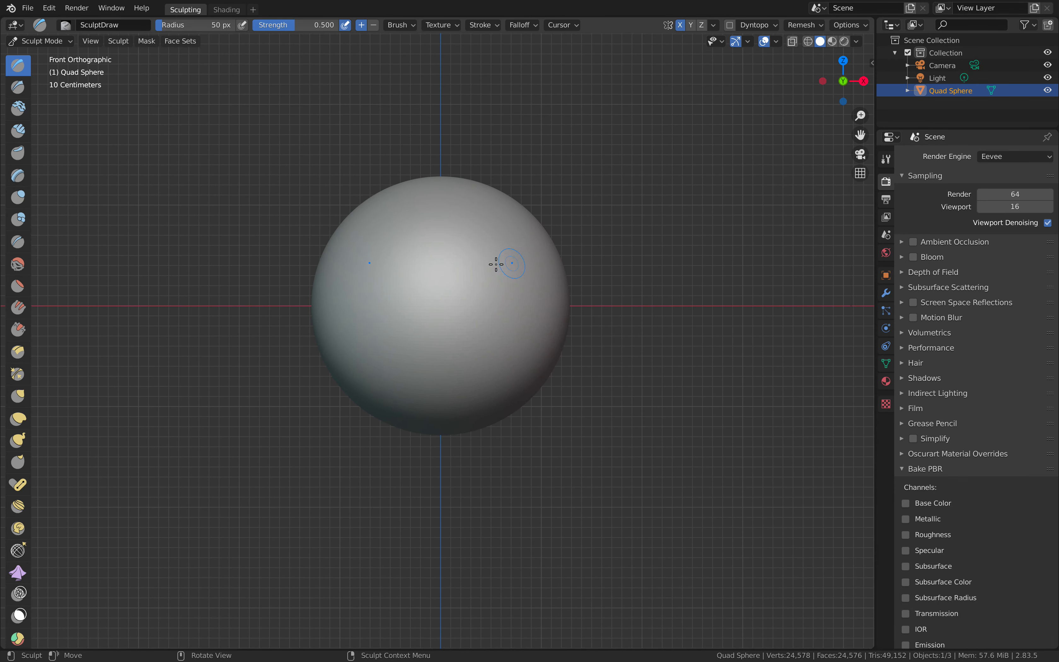
- Show the transform sidebar and widen the sculpt toolbar so the brush names are listed
click(875, 65)
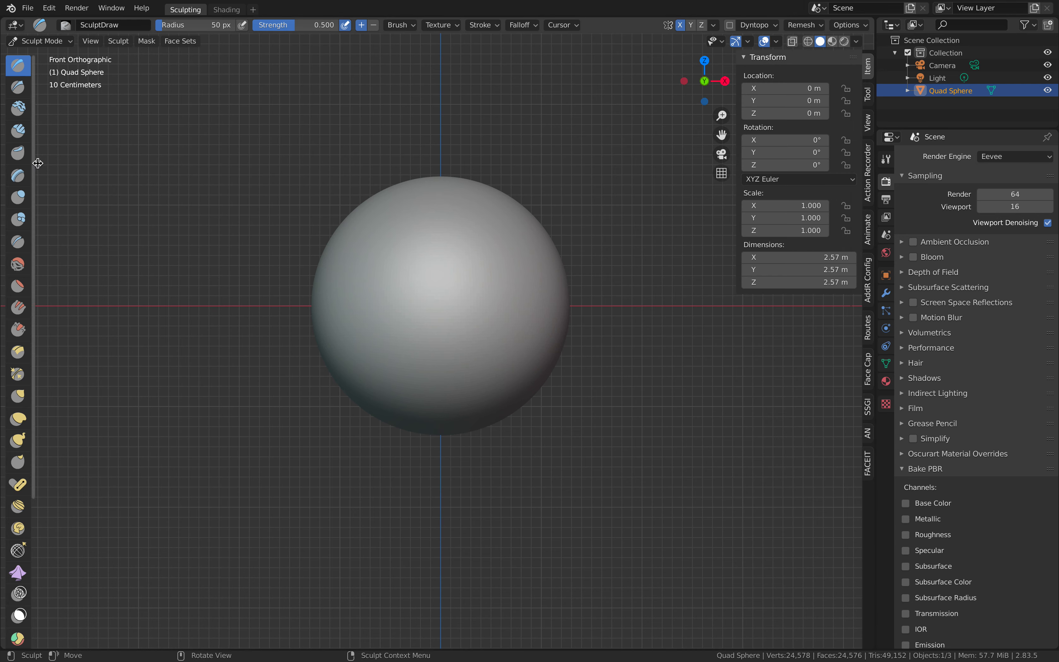
drag(37, 163, 125, 175)
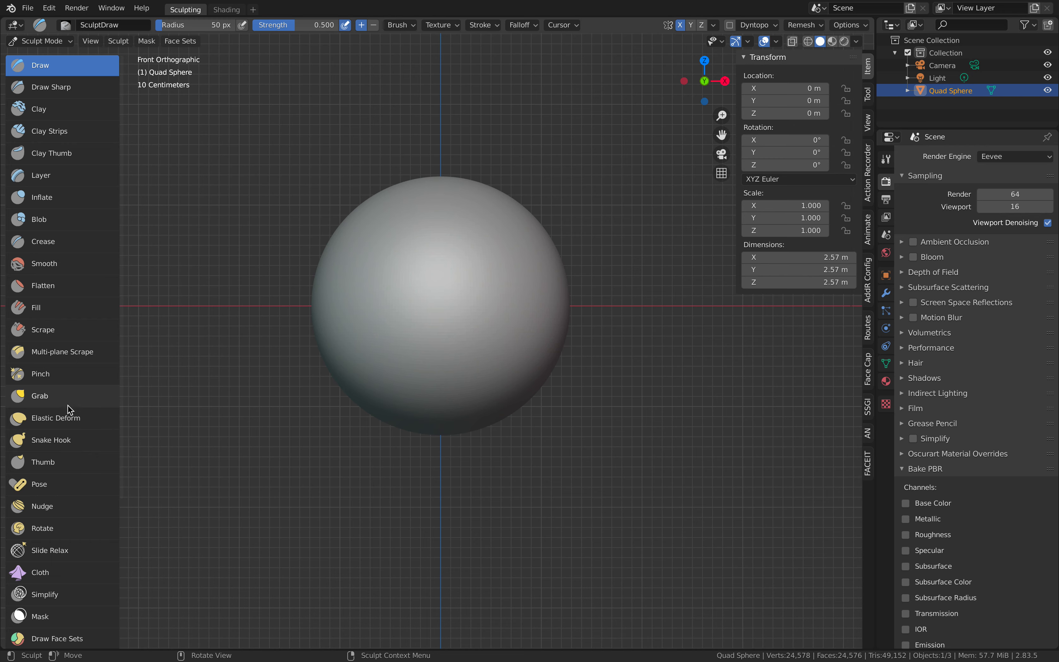
scroll(98, 479, down, 2)
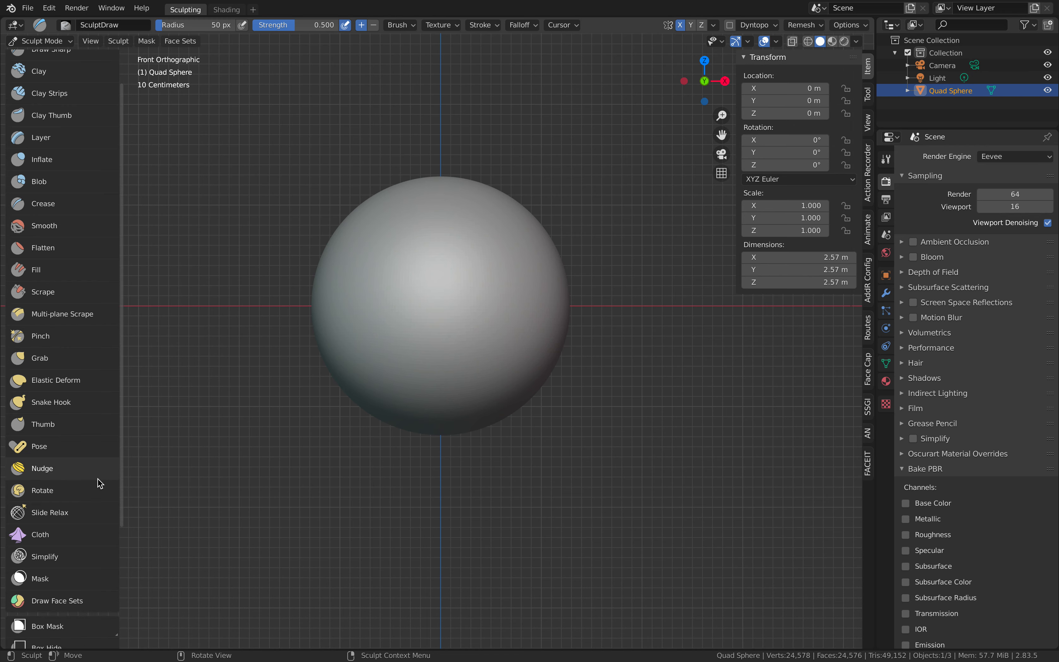
- With the Grab brush at a 279 px radius, pull the sphere's upper sides outward symmetrically
click(39, 363)
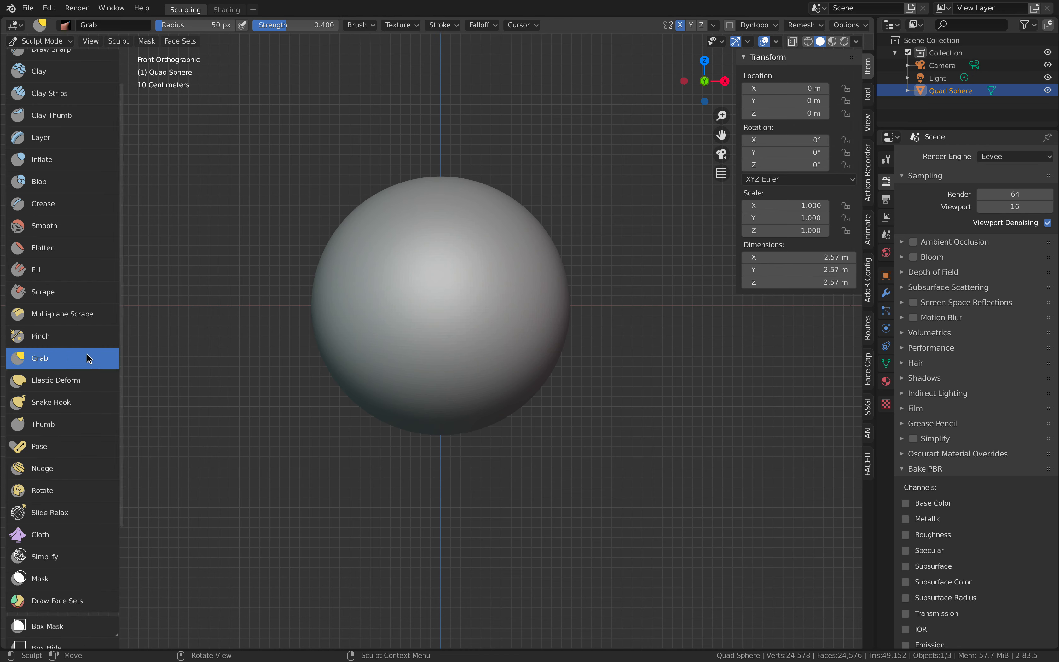
scroll(86, 360, up, 2)
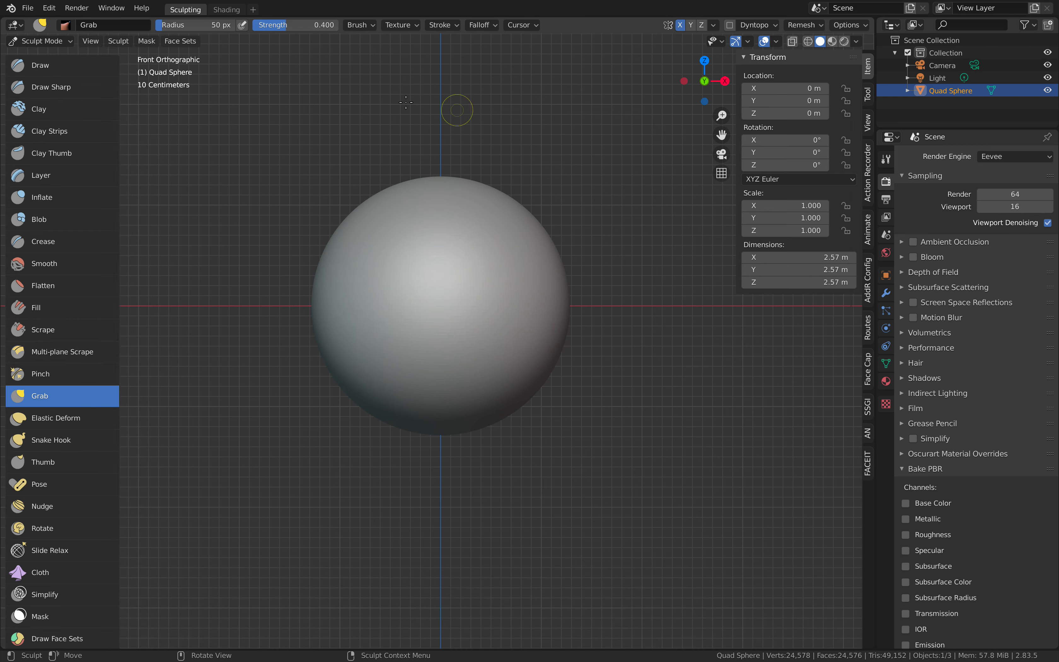
drag(193, 27, 228, 26)
scroll(503, 189, down, 1)
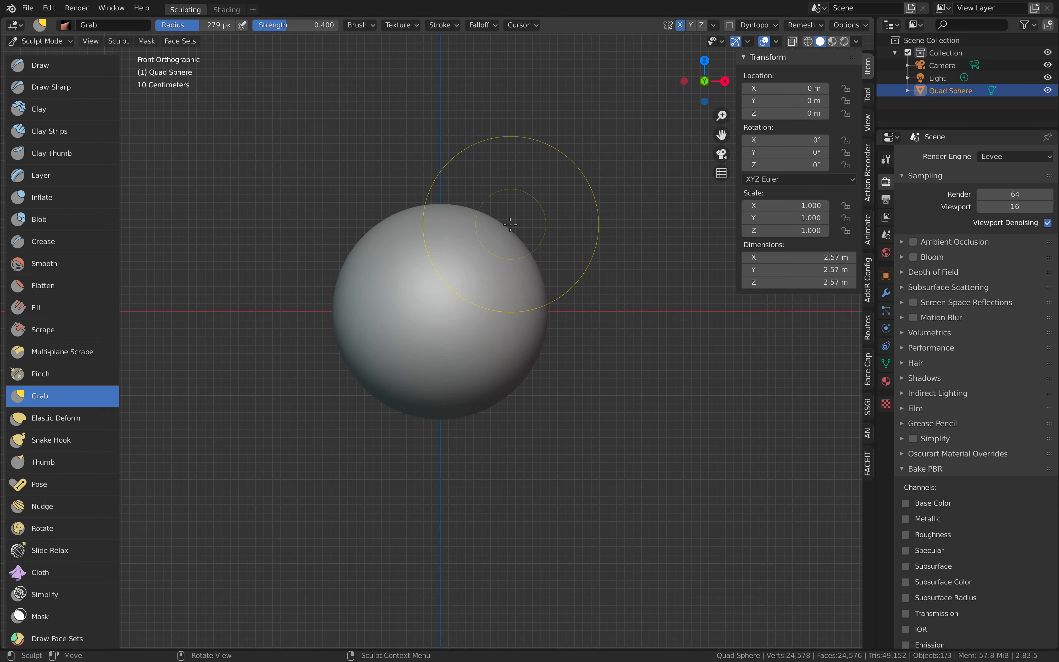
drag(516, 238, 547, 184)
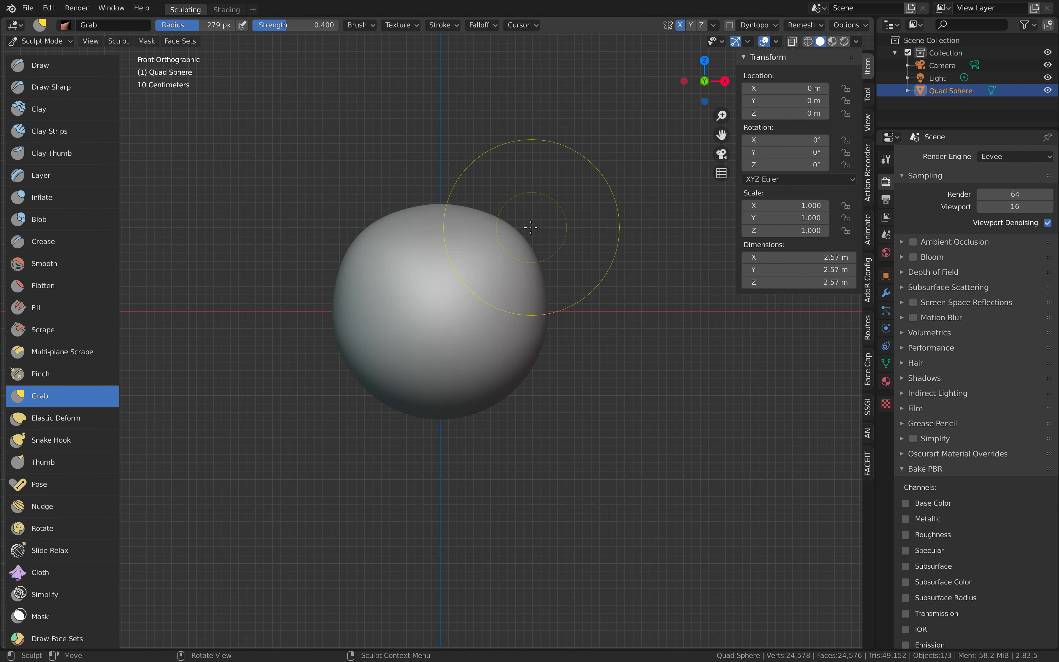
- Enlarge the Grab brush radius to 438 px and reshape the form's crown and sides, raising the top
drag(223, 28, 245, 28)
mouse_move(519, 211)
mouse_down()
mouse_move(512, 199)
mouse_move(474, 207)
mouse_move(473, 197)
mouse_up()
drag(524, 276, 517, 282)
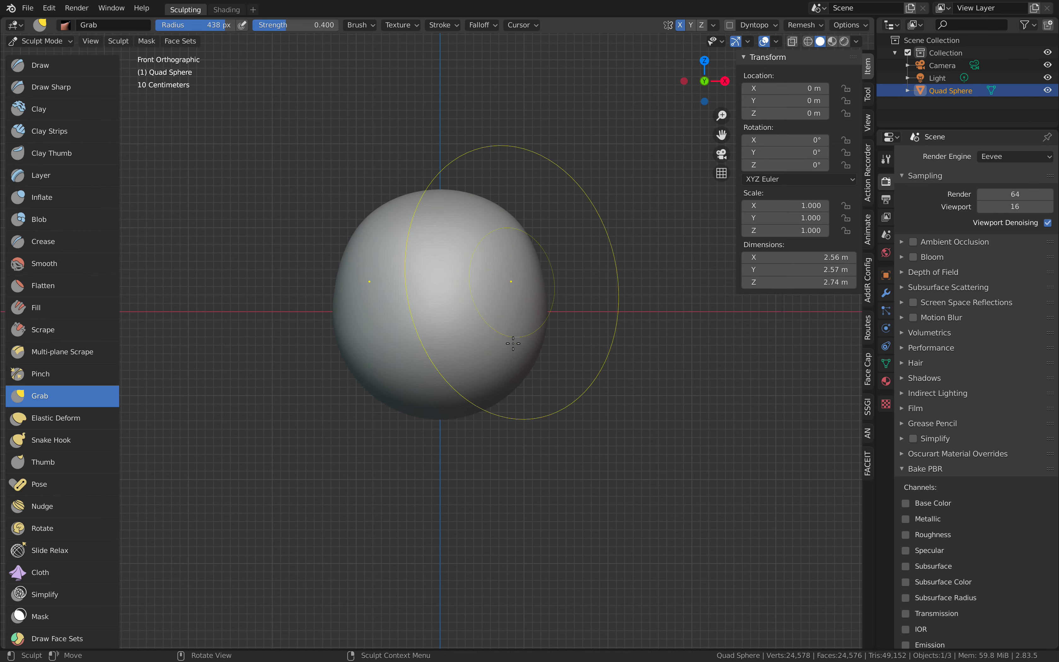
- With the Grab brush in the front view, pull the form's bottom downward and narrow its lower sides
drag(466, 404, 464, 418)
drag(509, 355, 499, 363)
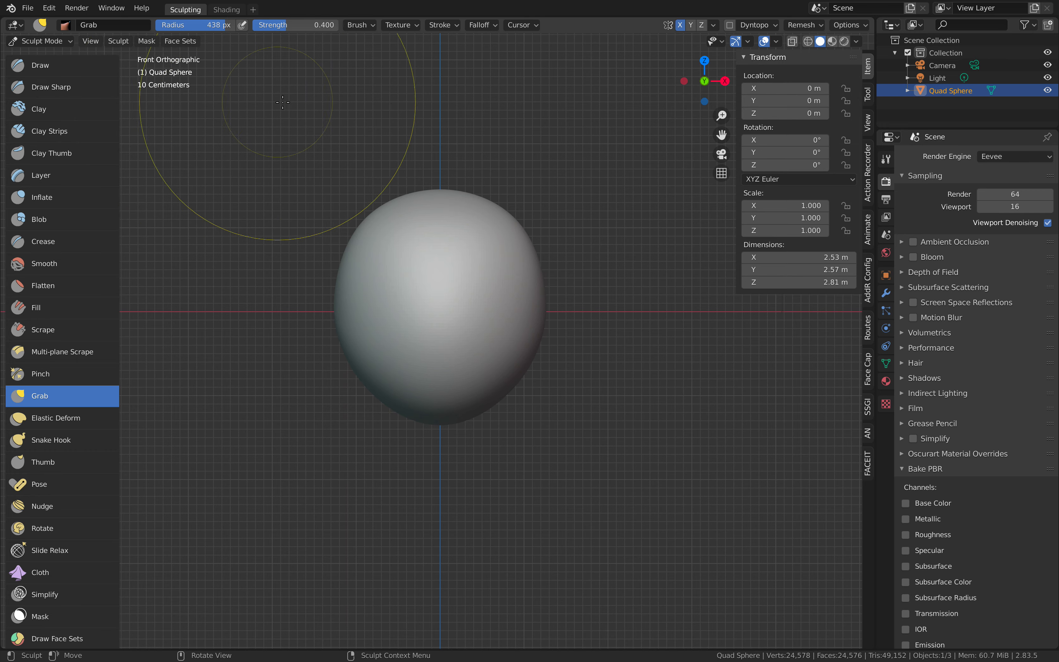
- In the left orthographic view, reshape the form's profile with the Grab brush, pulling the crown up and pushing the side and underside inward
drag(705, 80, 709, 81)
click(710, 82)
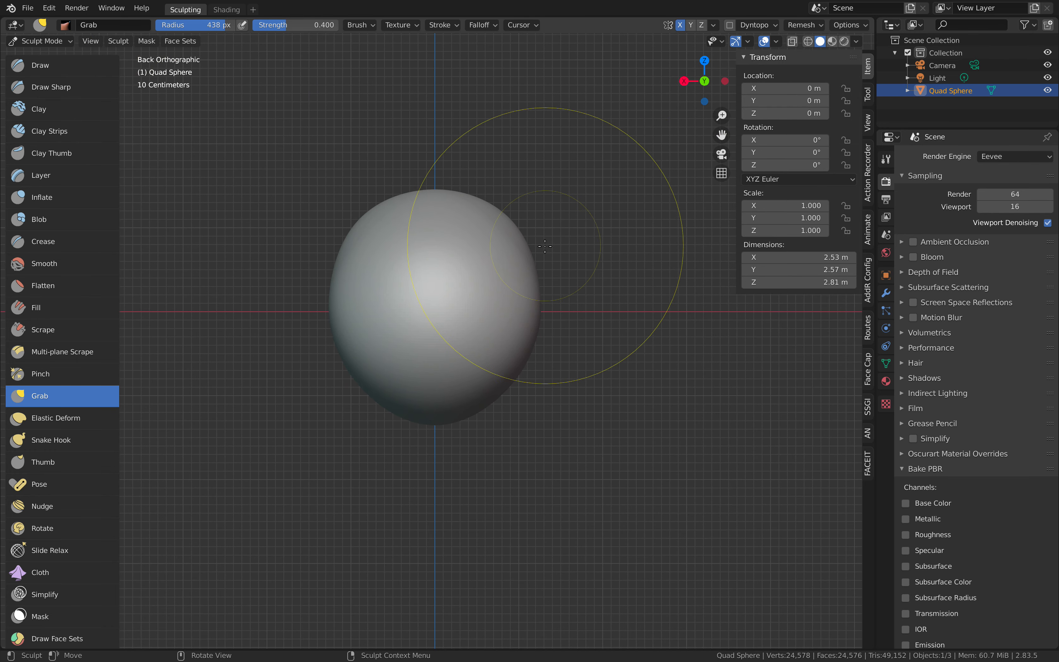
key(grave)
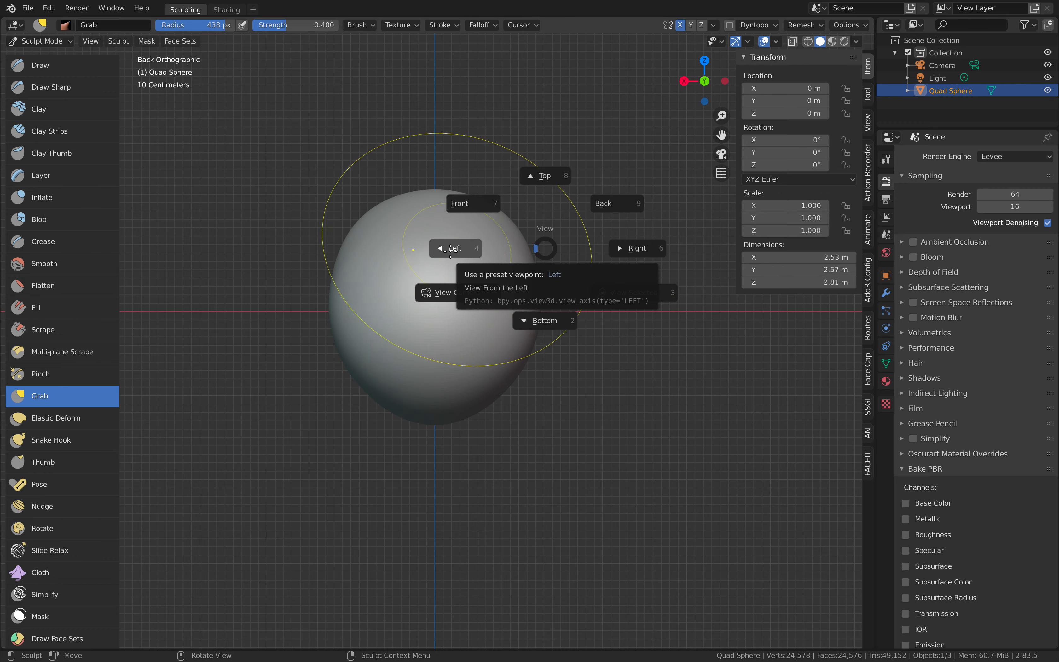
click(453, 249)
drag(472, 210, 492, 197)
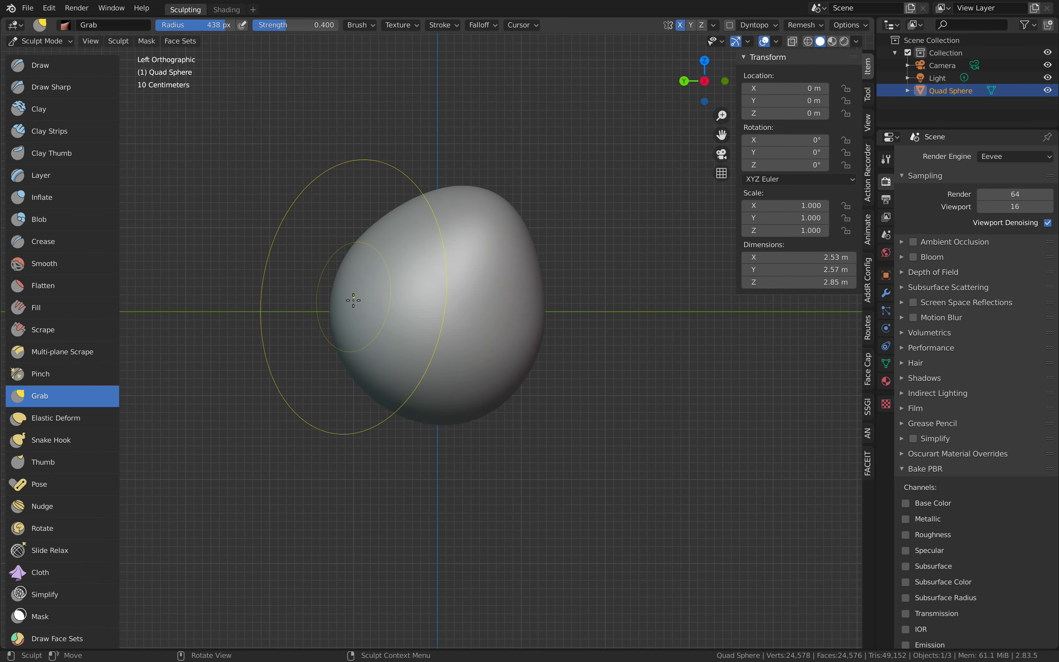
drag(352, 300, 369, 303)
drag(415, 388, 417, 394)
drag(459, 417, 461, 404)
drag(493, 393, 486, 381)
- Try a Draw brush stroke with a 225 px radius on the upper part of the form
mouse_move(529, 235)
middle_down()
mouse_move(587, 241)
mouse_move(599, 286)
mouse_move(459, 272)
mouse_move(395, 245)
mouse_move(523, 270)
middle_up()
click(96, 73)
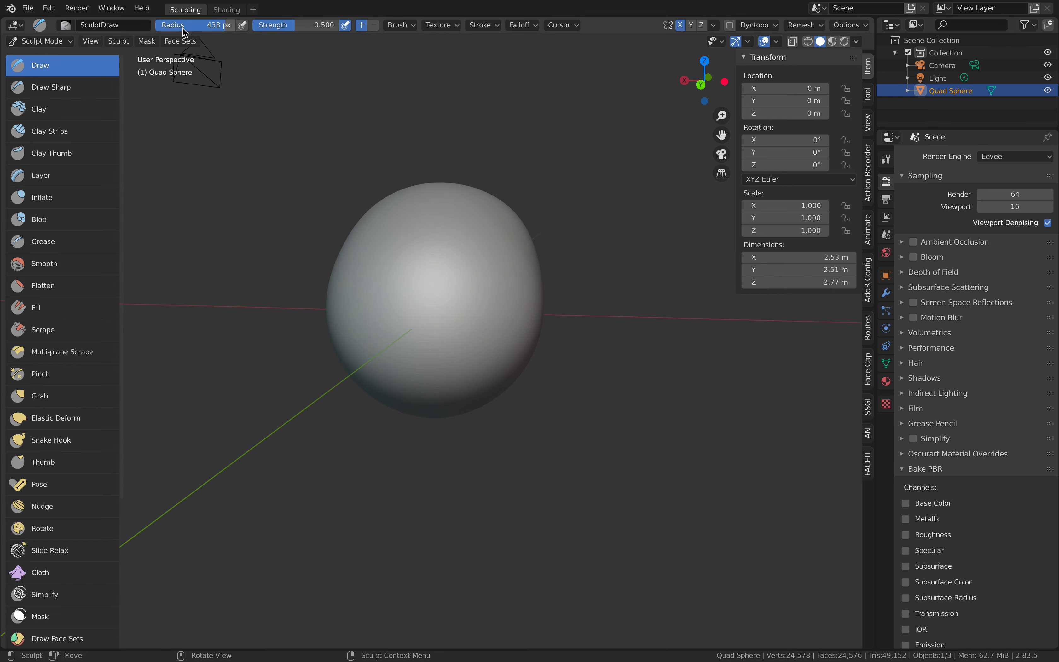
middle_drag(468, 284, 481, 287)
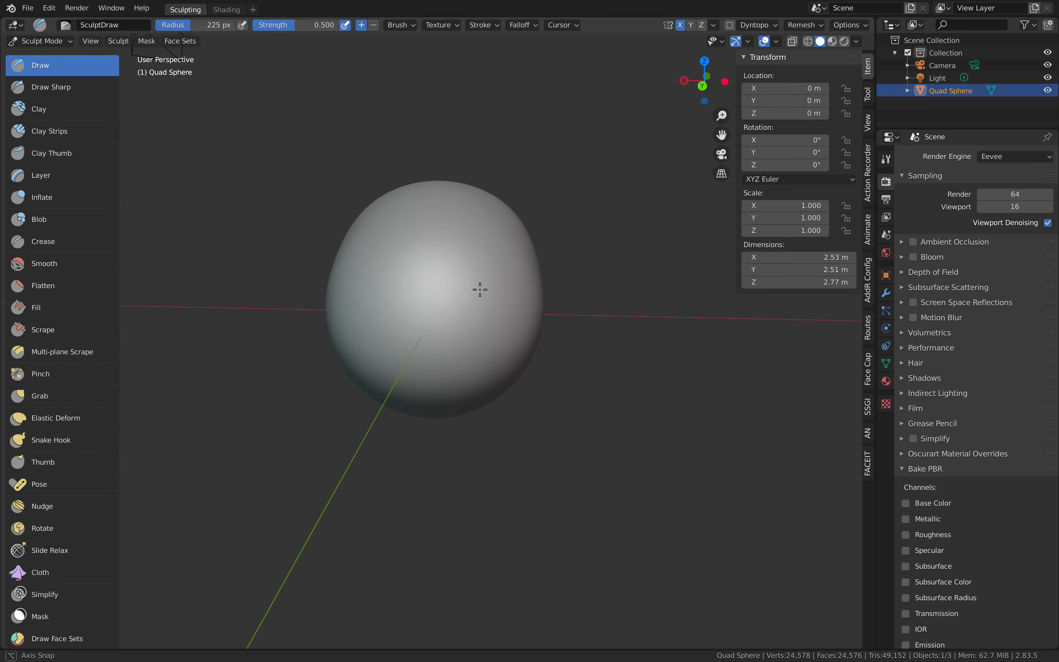
mouse_move(484, 256)
mouse_down()
mouse_move(505, 262)
mouse_move(496, 253)
mouse_up()
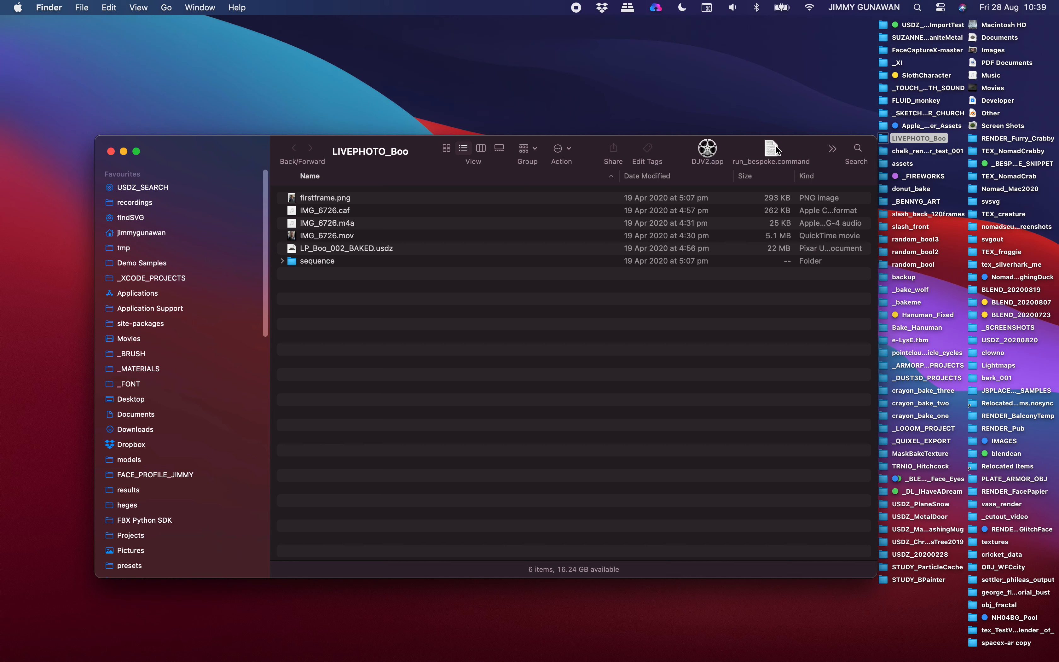
- Relaunch Blender from Finder and create a new file from the Sculpting template
click(832, 148)
click(860, 149)
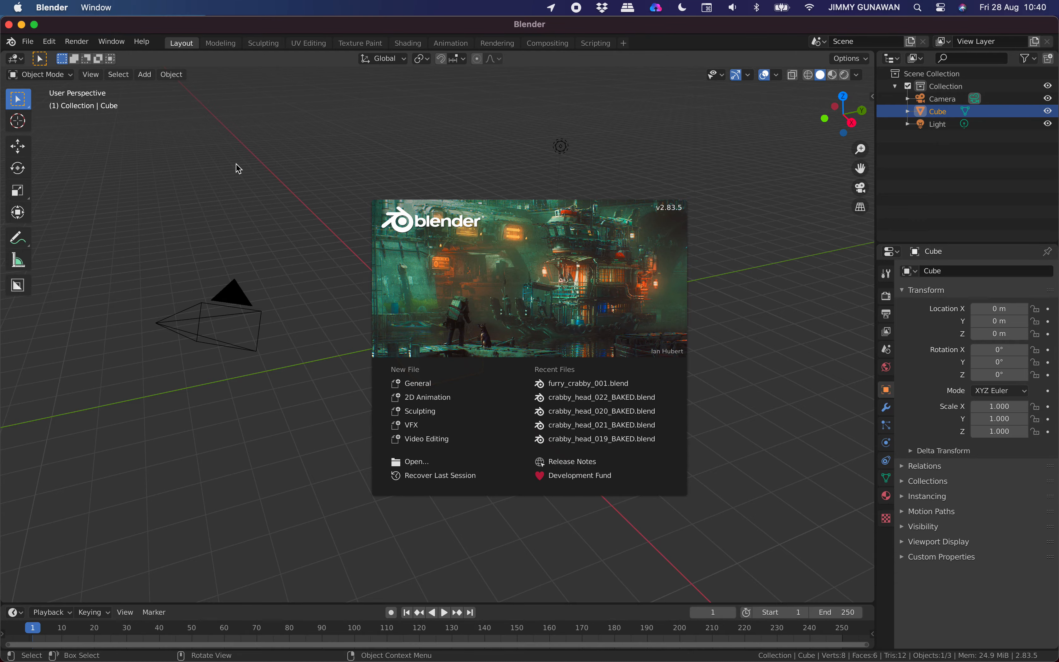
click(239, 169)
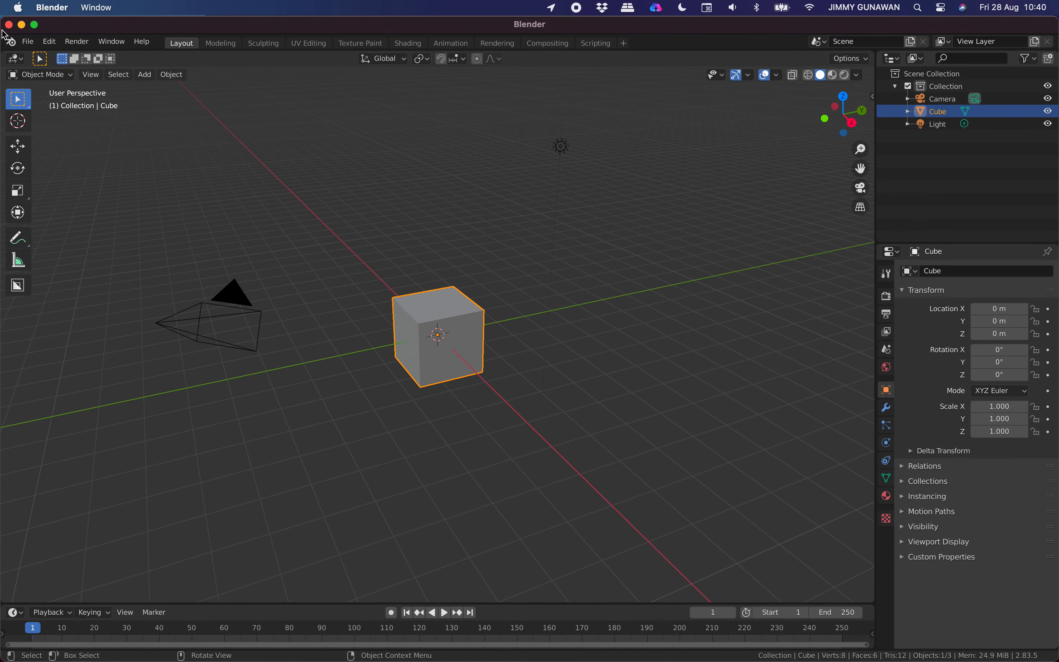
click(28, 41)
mouse_move(74, 56)
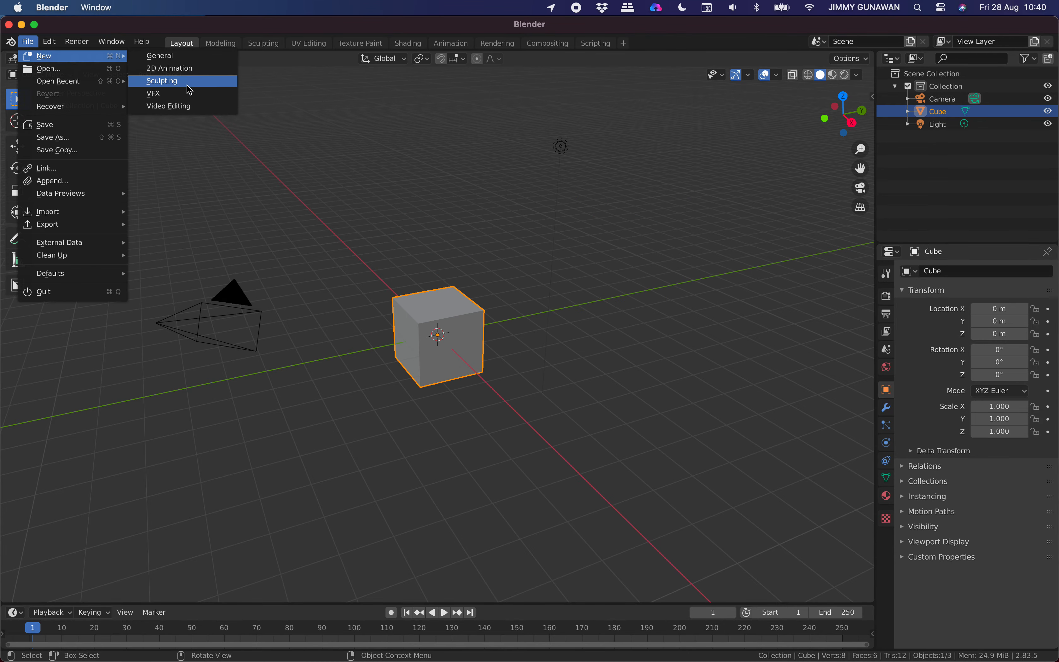
key(Return)
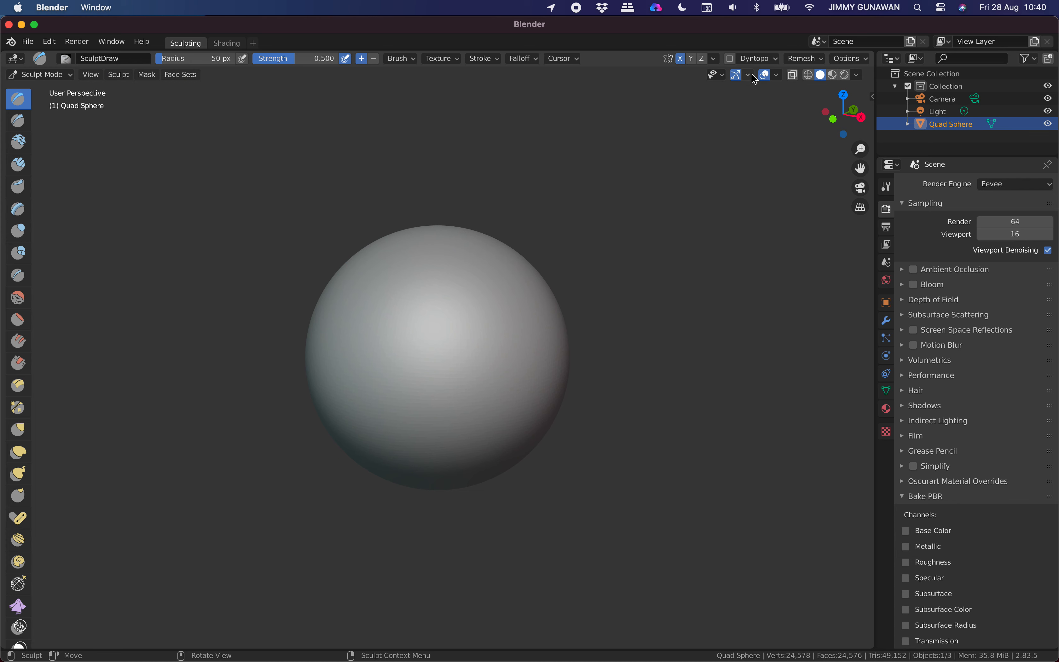
- Show the X and Y axis lines in the viewport overlays
click(778, 77)
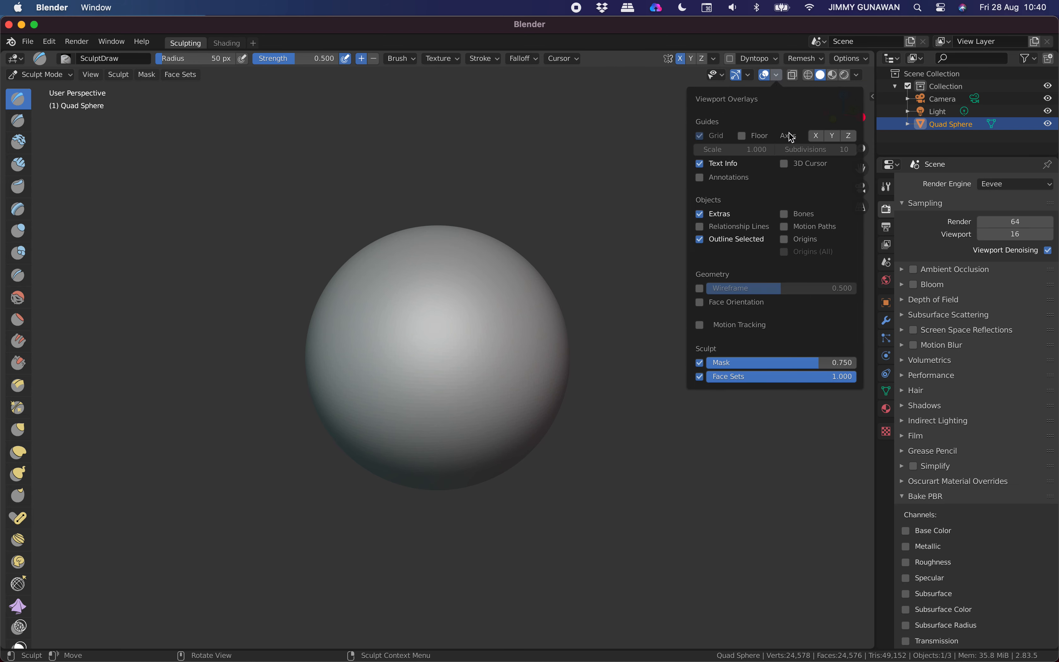
click(834, 137)
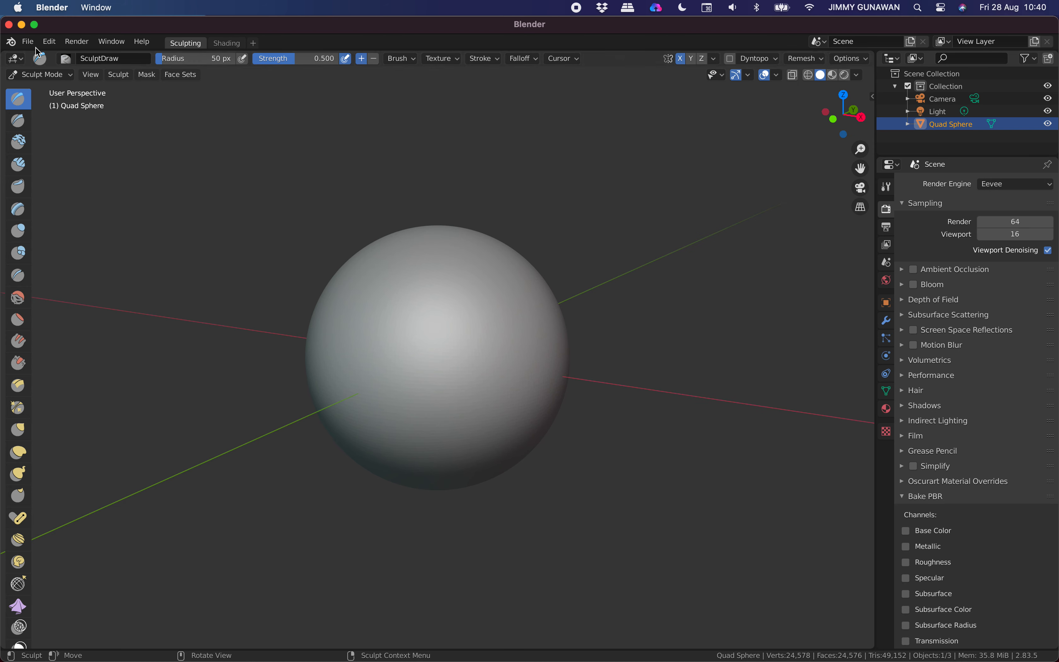
- Save the new file to the Desktop as sculpt_demo_001.blend
click(28, 42)
click(59, 138)
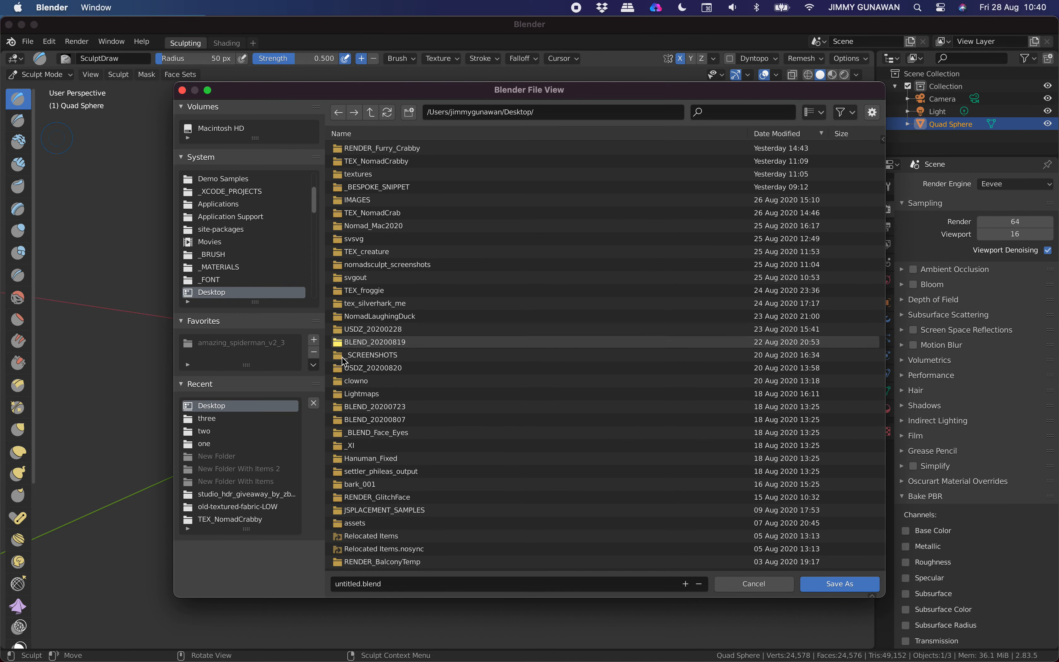
click(349, 582)
double_click(350, 583)
text(scu)
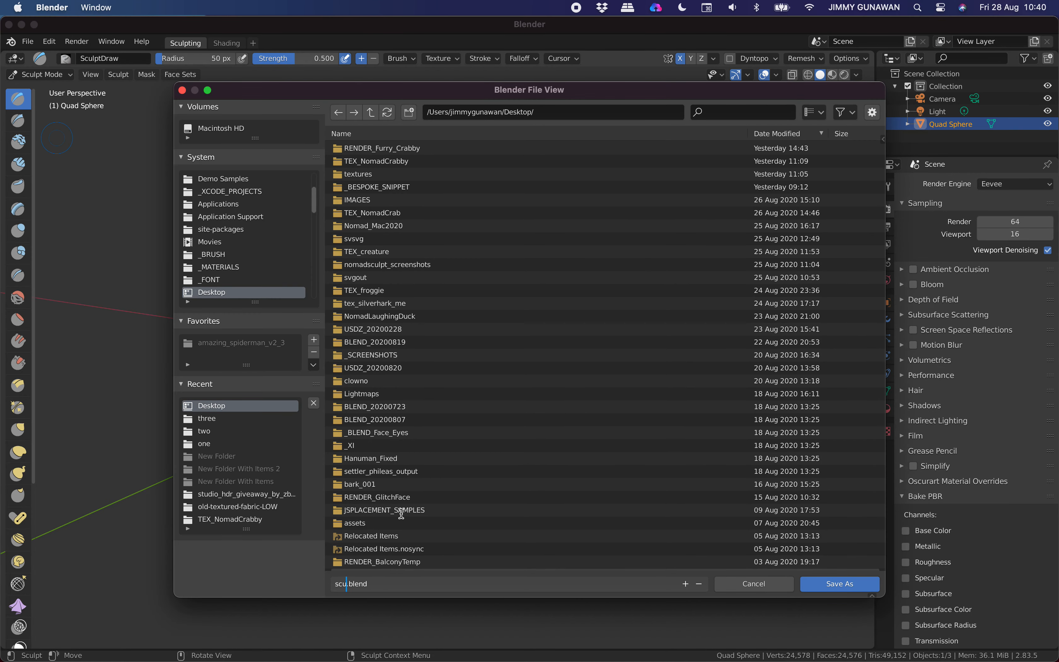
text(lpt_demo_001)
key(Return)
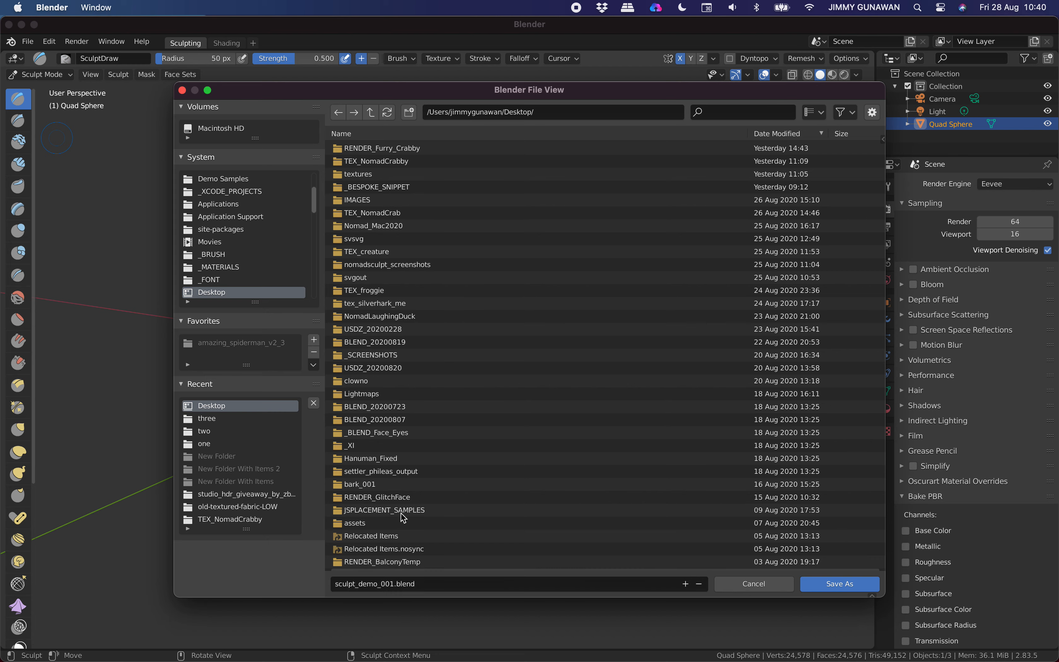
click(807, 580)
- Widen the sculpt toolbar so the brush names are listed, and show the active tool's brush settings in the sidebar
scroll(548, 365, down, 2)
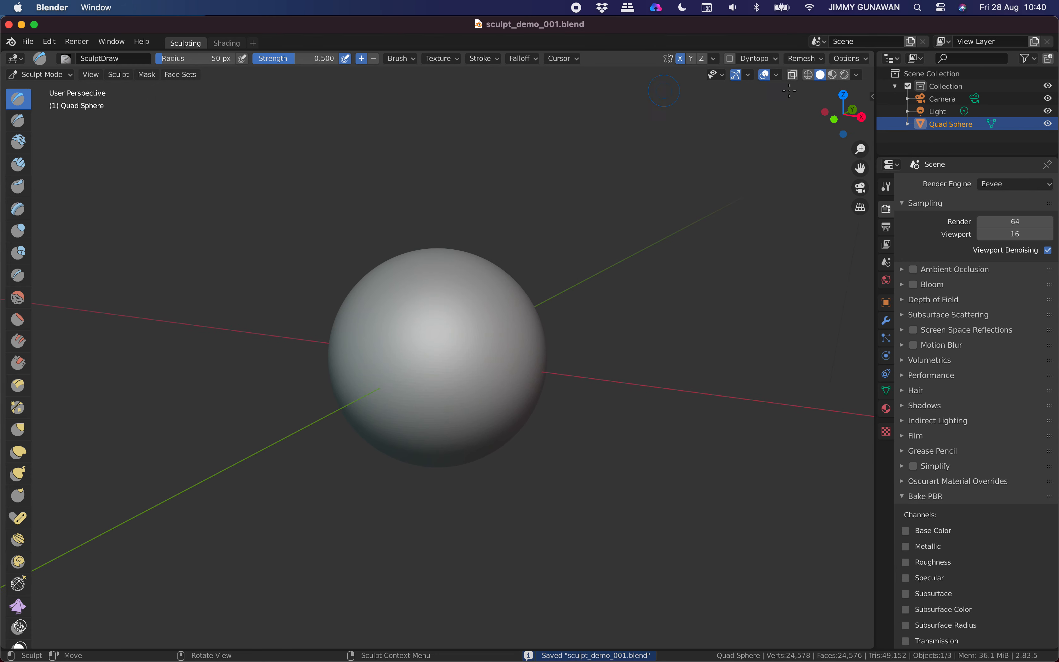
mouse_move(36, 124)
mouse_down()
mouse_move(165, 142)
mouse_move(112, 138)
mouse_move(136, 140)
mouse_up()
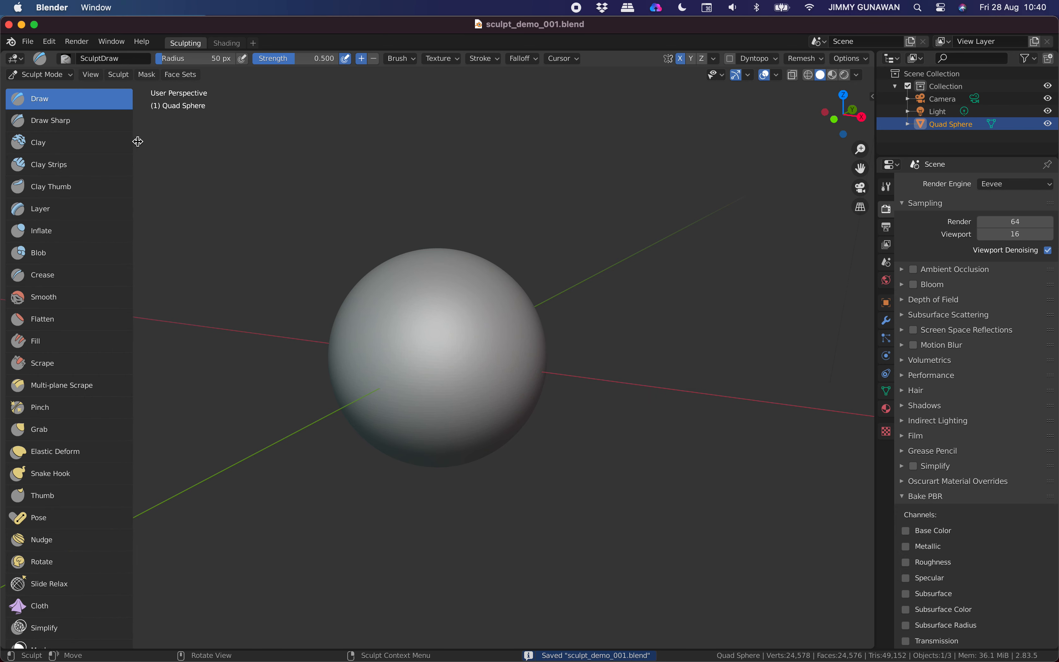
click(872, 95)
middle_drag(428, 251, 426, 240)
scroll(426, 239, up, 1)
shift+middle_drag(425, 239, 443, 219)
click(868, 126)
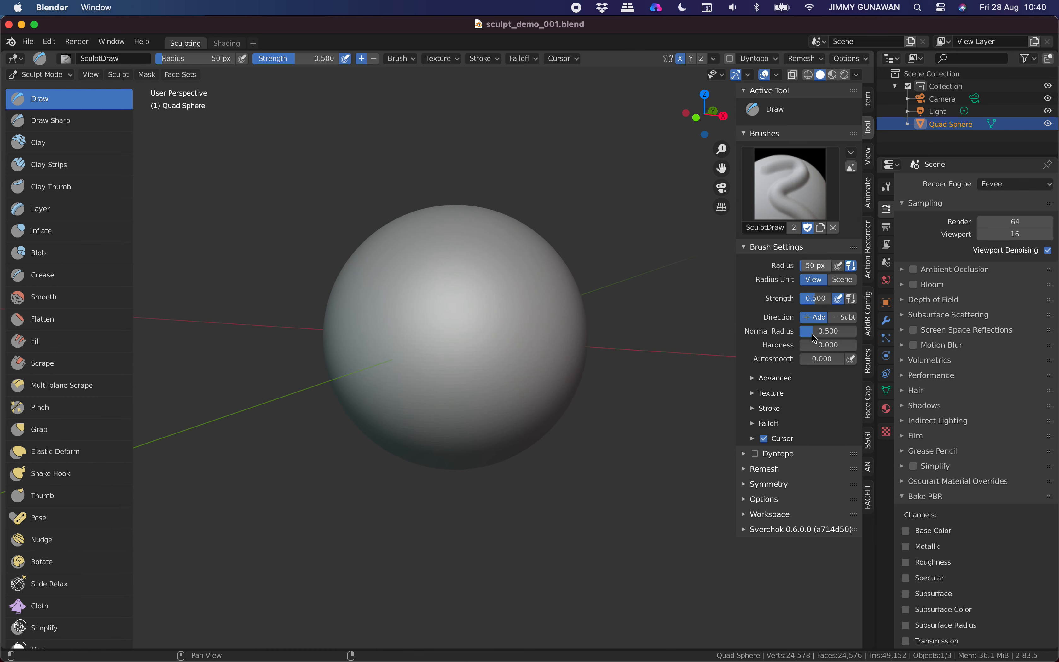
middle_drag(328, 225, 336, 109)
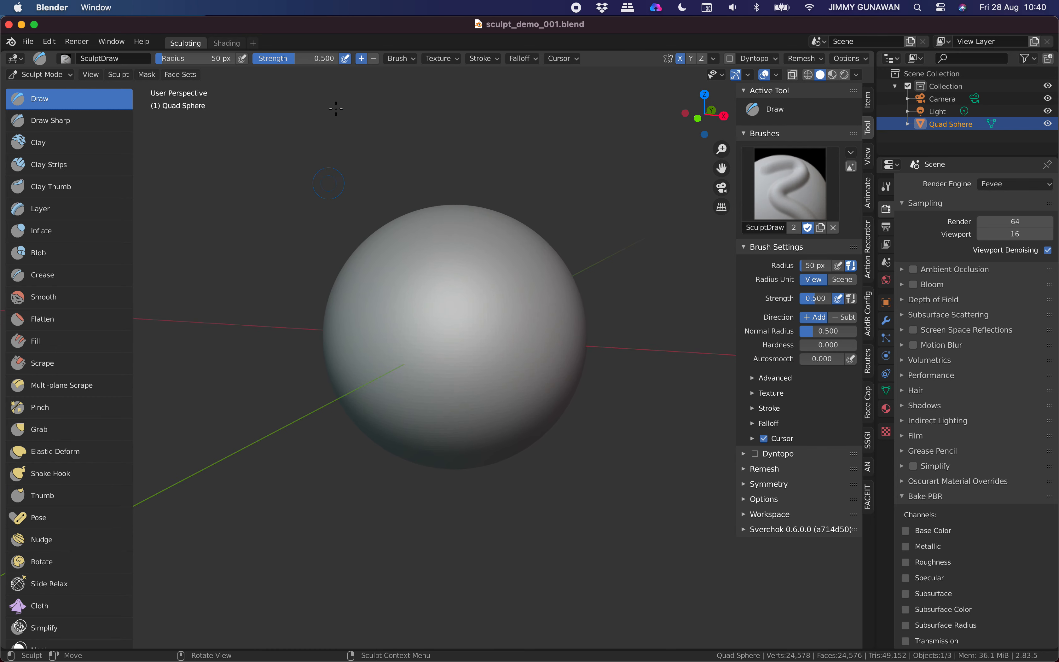
- Try pulling the sphere's upper sides outward symmetrically with the Grab brush at a 224 px radius
click(58, 434)
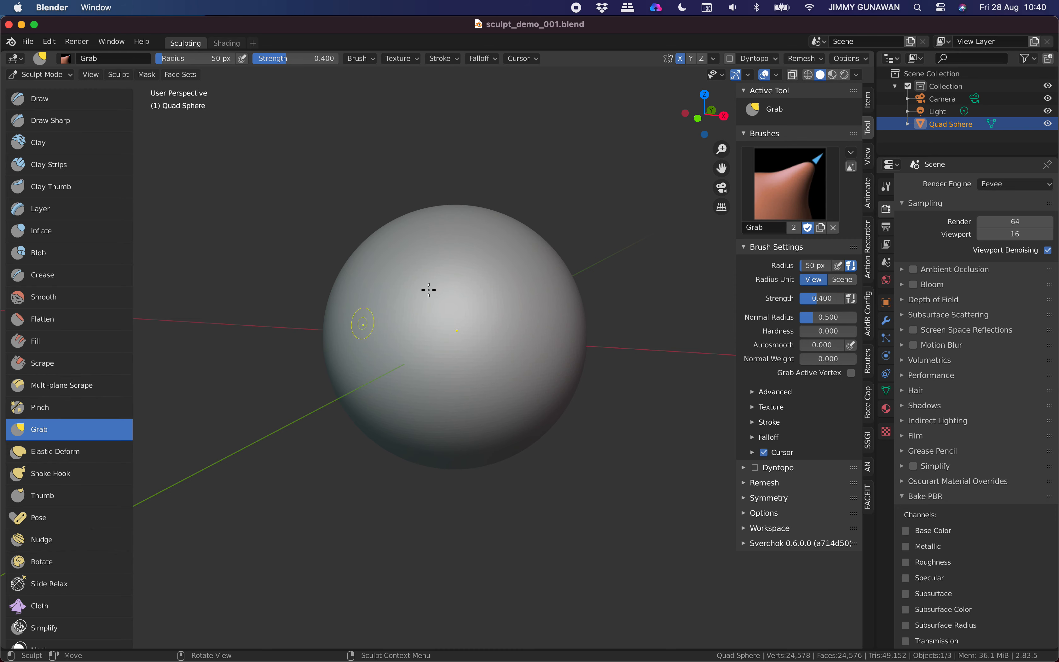
drag(198, 59, 199, 59)
middle_drag(532, 293, 541, 281)
mouse_move(542, 281)
mouse_down()
mouse_move(556, 277)
mouse_move(550, 302)
mouse_up()
middle_drag(550, 302, 546, 292)
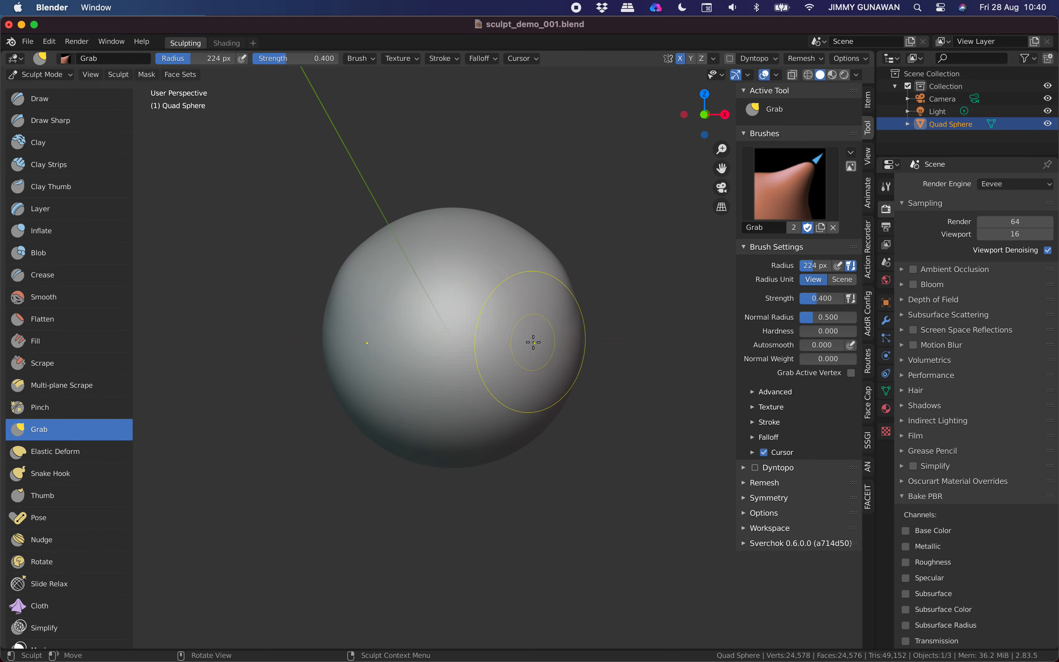
middle_drag(533, 343, 531, 358)
scroll(531, 358, down, 1)
key(ctrl+z)
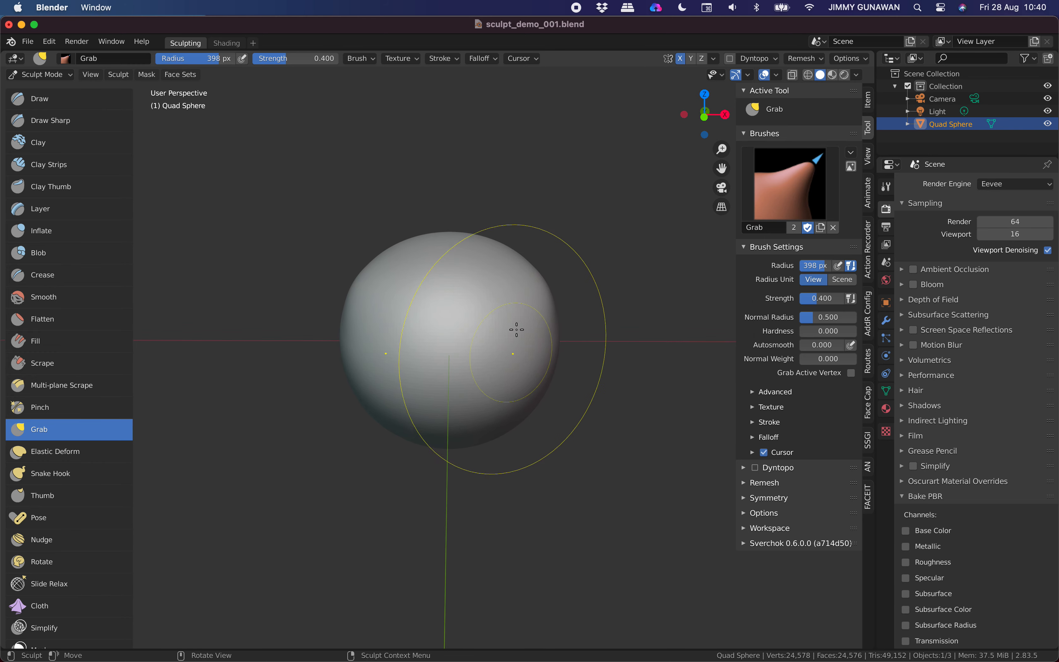
- With the Draw brush at a 162 px radius, carve two deep, symmetrical eye sockets into the upper half of the sphere
click(39, 98)
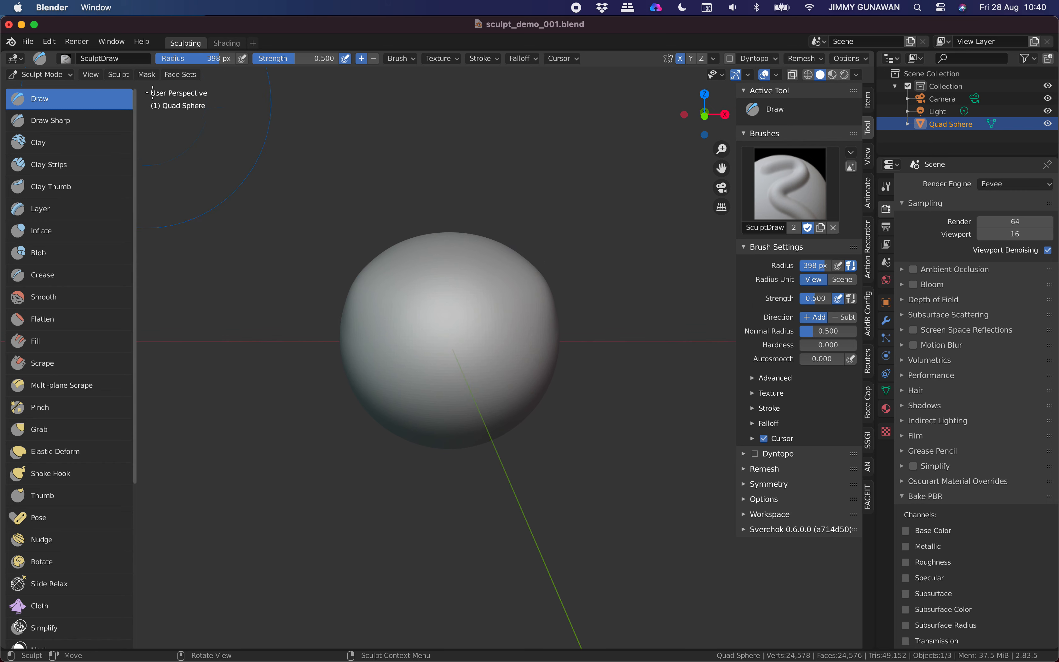
drag(197, 58, 195, 58)
mouse_move(511, 258)
shift+middle_down()
mouse_move(499, 227)
mouse_move(497, 257)
shift+middle_up()
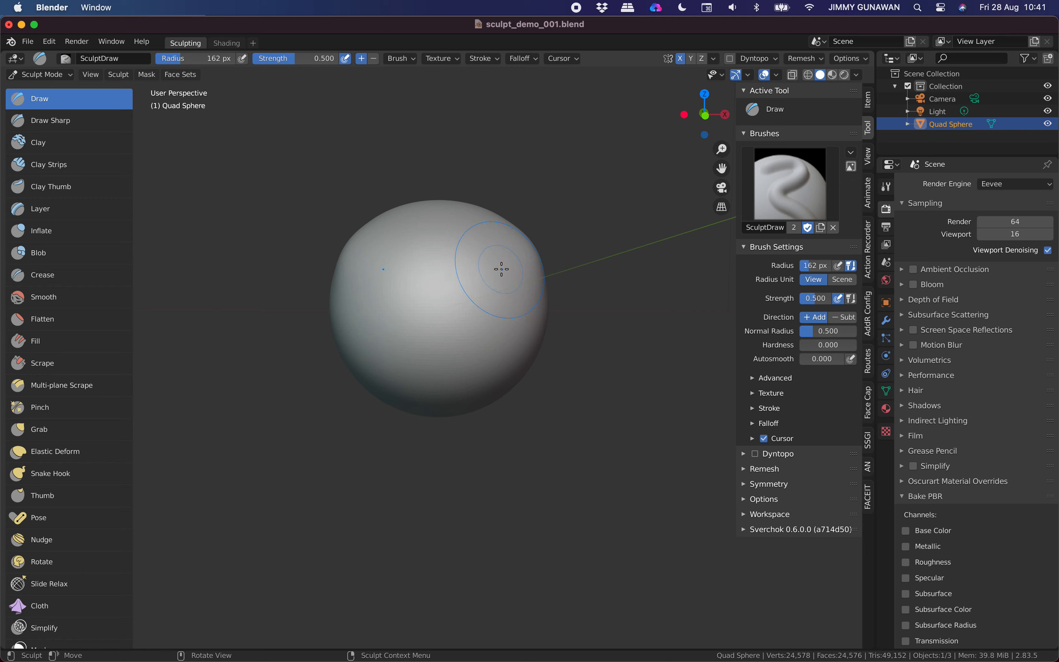
drag(506, 270, 503, 277)
middle_drag(502, 278, 492, 284)
drag(493, 276, 466, 293)
middle_drag(466, 292, 474, 265)
ctrl+drag(461, 283, 464, 285)
ctrl+drag(490, 271, 503, 282)
middle_drag(477, 280, 496, 267)
ctrl+drag(496, 267, 471, 261)
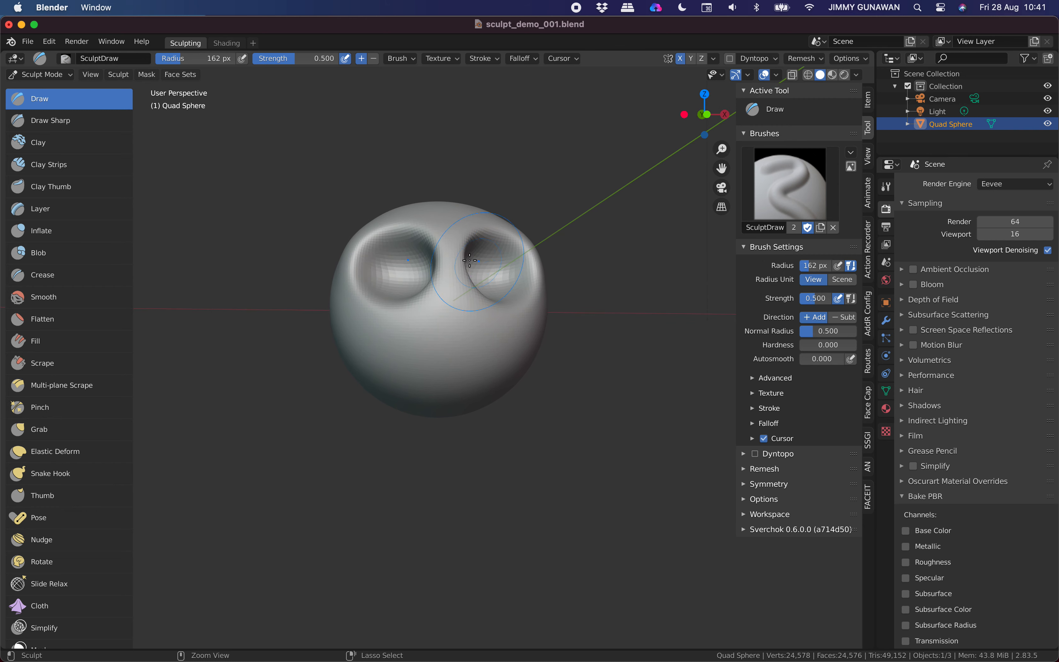
- Carve a wide mouth cavity below the eye sockets with the Draw brush and build up its middle
mouse_move(525, 299)
middle_down()
mouse_move(510, 322)
mouse_move(501, 305)
middle_up()
ctrl+drag(518, 303, 439, 329)
ctrl+drag(439, 329, 516, 312)
middle_drag(516, 312, 502, 313)
mouse_move(453, 338)
ctrl+mouse_down()
mouse_move(437, 341)
mouse_move(509, 324)
mouse_move(461, 334)
mouse_move(510, 310)
ctrl+mouse_up()
mouse_move(439, 343)
mouse_down()
mouse_move(498, 318)
mouse_move(455, 323)
mouse_up()
- Build up a protruding nose between the eye sockets and the mouth with the Draw brush, and save the file
mouse_move(482, 319)
middle_down()
mouse_move(394, 302)
mouse_move(420, 294)
middle_up()
scroll(421, 294, up, 1)
drag(417, 279, 423, 277)
drag(419, 272, 420, 283)
middle_drag(419, 283, 272, 280)
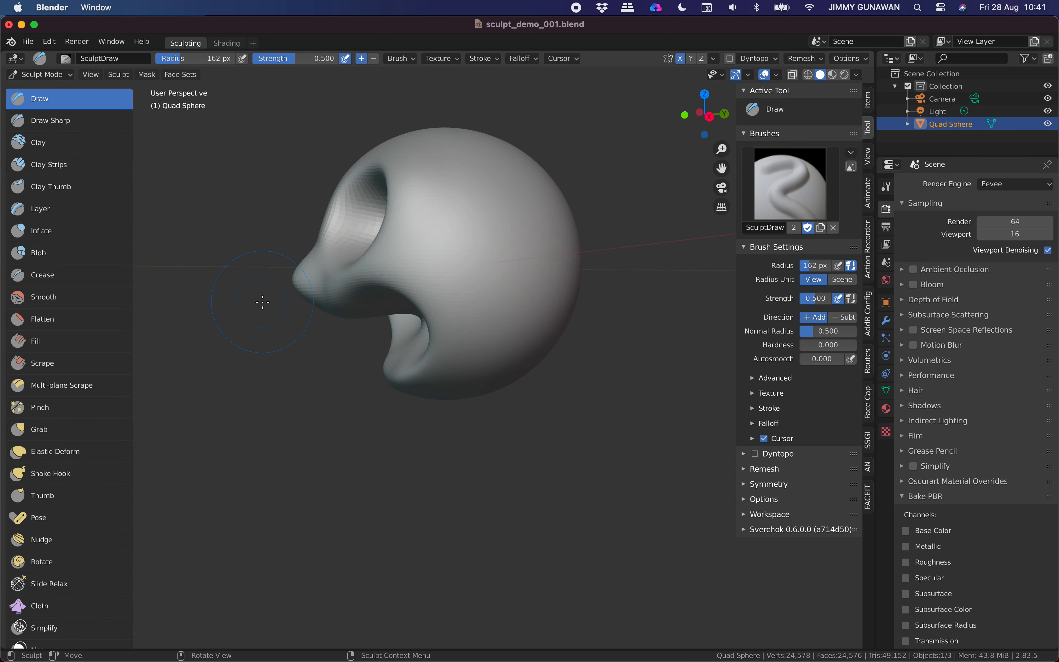
key(ctrl+s)
middle_drag(262, 302, 248, 301)
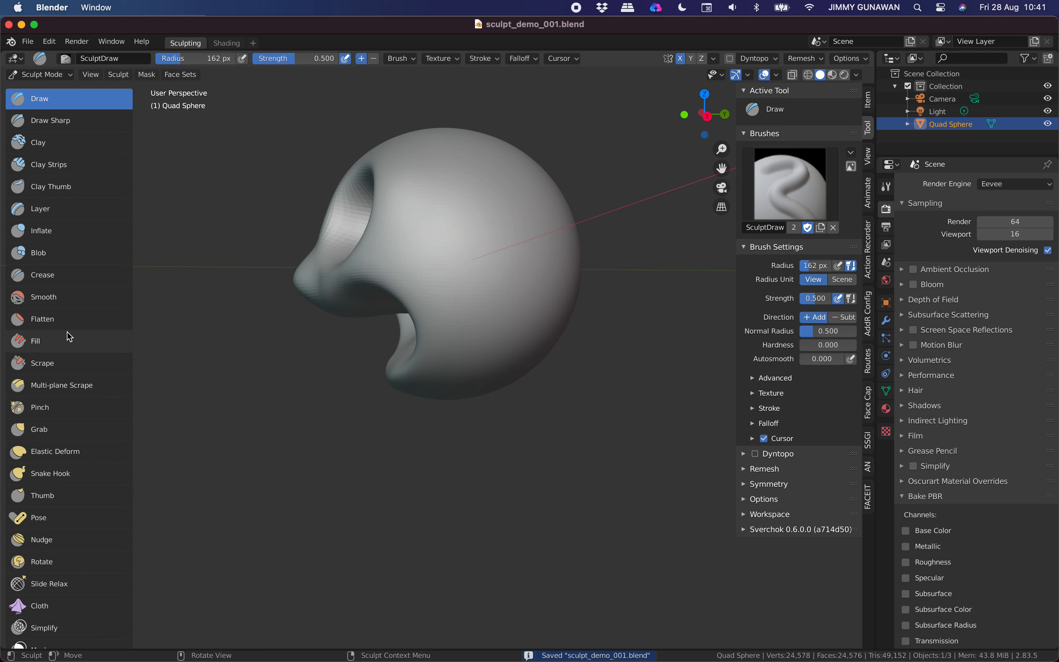
- In the right orthographic view, deepen the mouth and adjust the lower lip and nose tip with the Grab brush at a 208 px radius
click(87, 434)
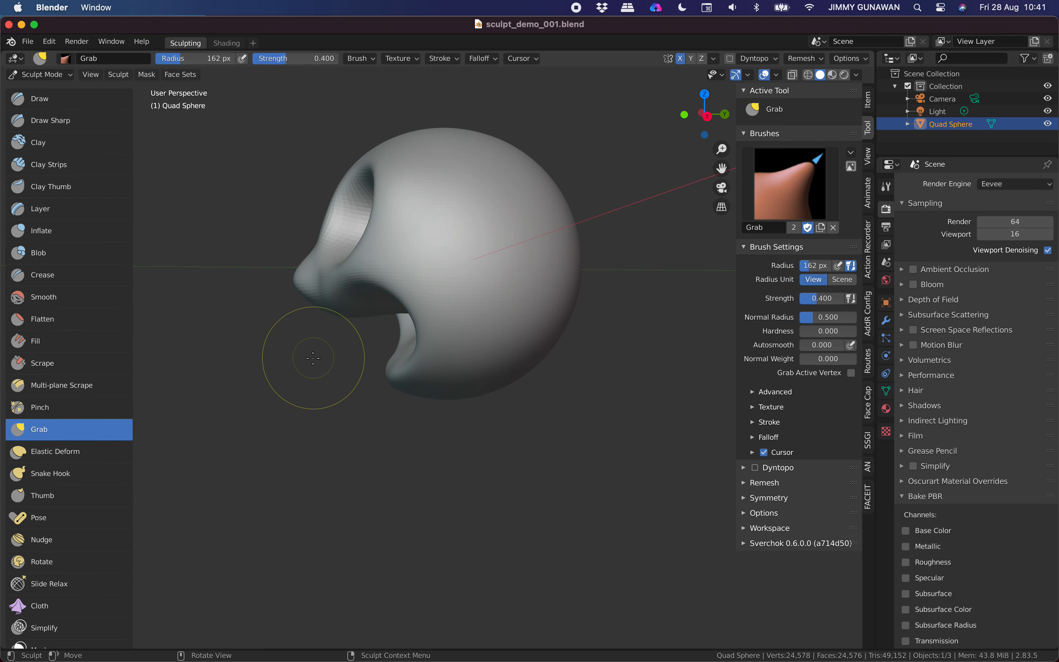
scroll(377, 337, down, 1)
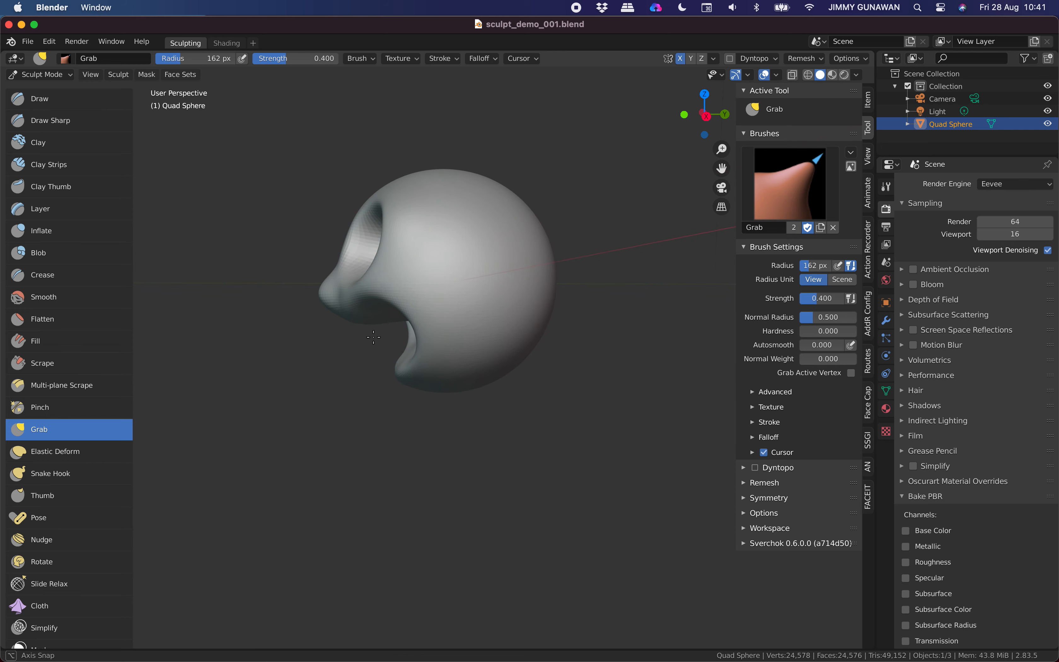
click(706, 115)
drag(396, 315, 403, 313)
drag(206, 61, 207, 61)
mouse_move(412, 313)
mouse_down()
mouse_move(444, 303)
mouse_move(439, 317)
mouse_up()
drag(402, 365, 412, 352)
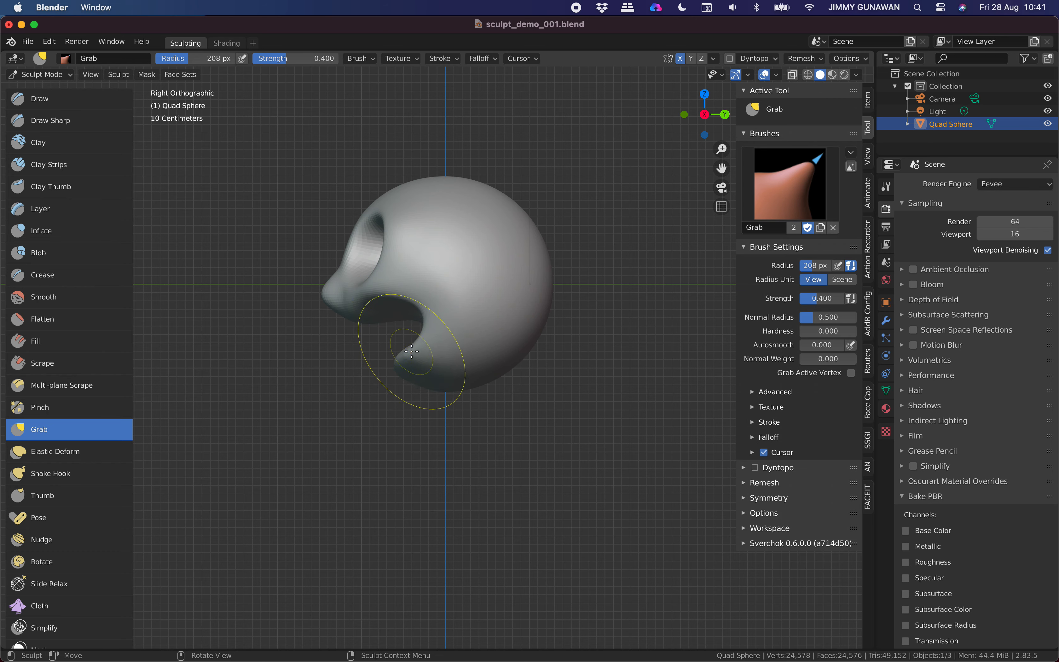
mouse_move(346, 303)
mouse_down()
mouse_move(329, 313)
mouse_move(339, 316)
mouse_up()
drag(399, 370, 399, 365)
- Try pulling the back of the head outward with the Grab brush
mouse_move(503, 291)
mouse_down()
mouse_move(629, 298)
mouse_move(651, 254)
mouse_up()
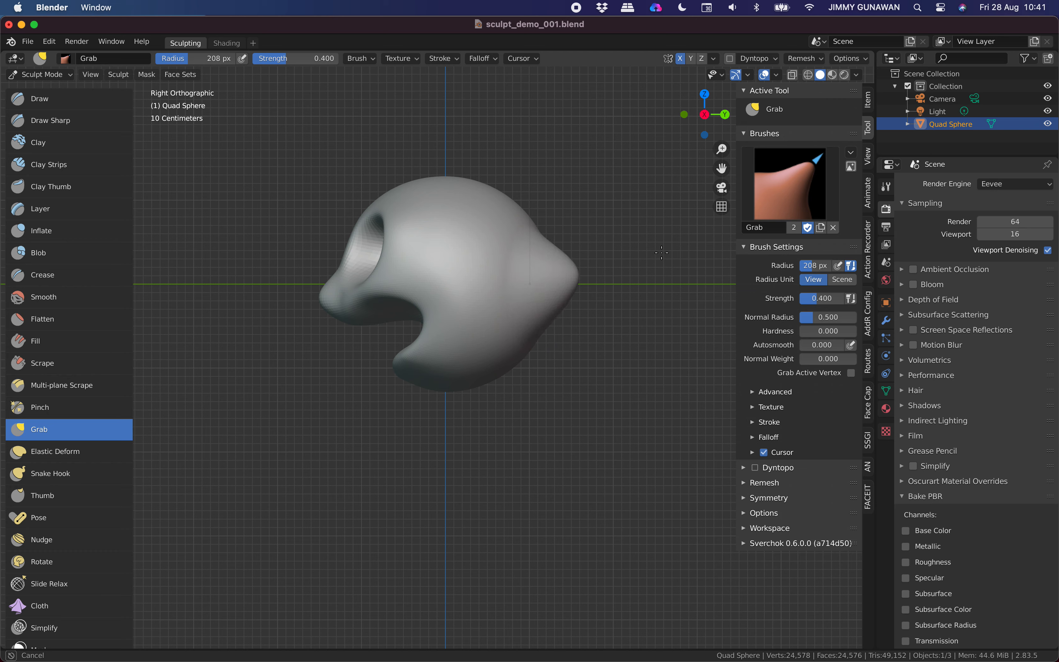
key(super+z)
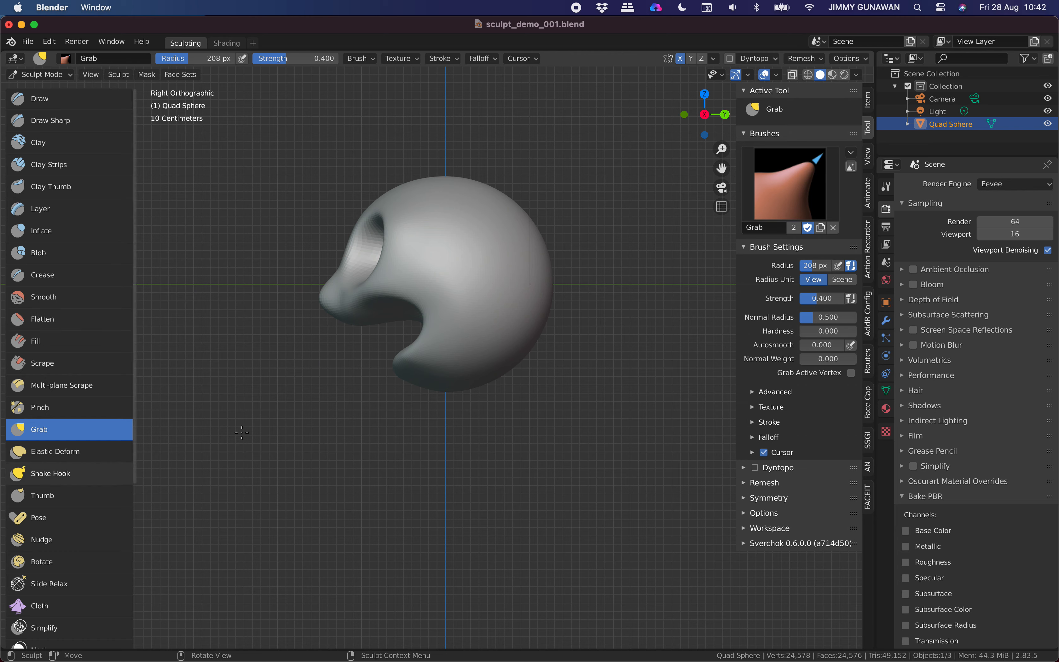
- Pull the lower lip forward and push the chin's underside upward with the Grab brush, enlarging its radius to 231 px
mouse_move(396, 385)
mouse_down()
mouse_move(400, 354)
mouse_move(419, 376)
mouse_up()
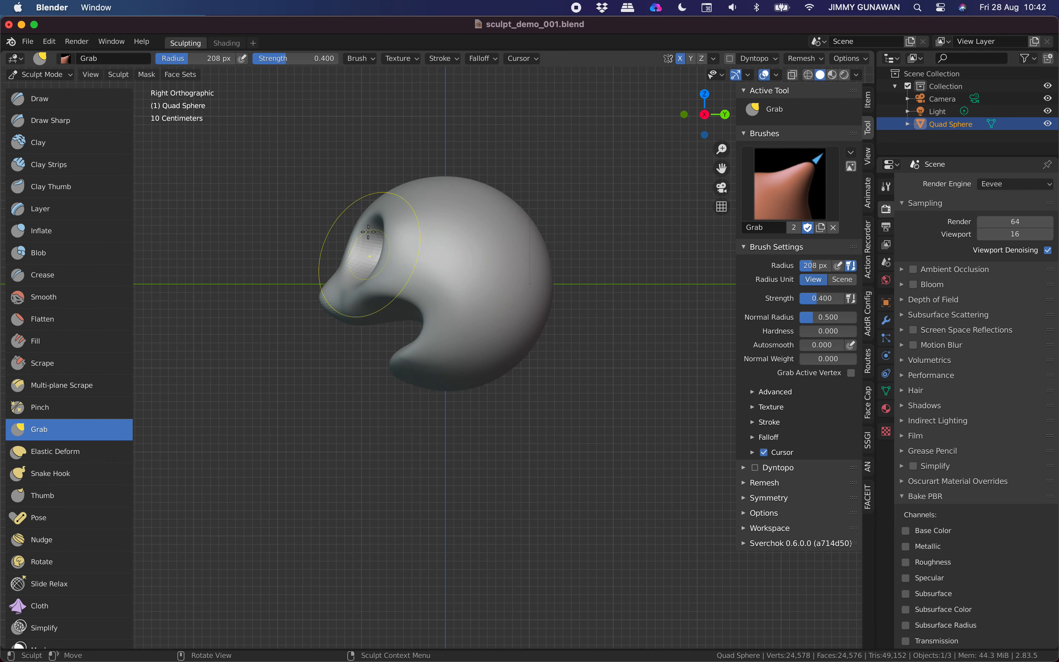
drag(405, 361, 400, 355)
drag(445, 386, 442, 379)
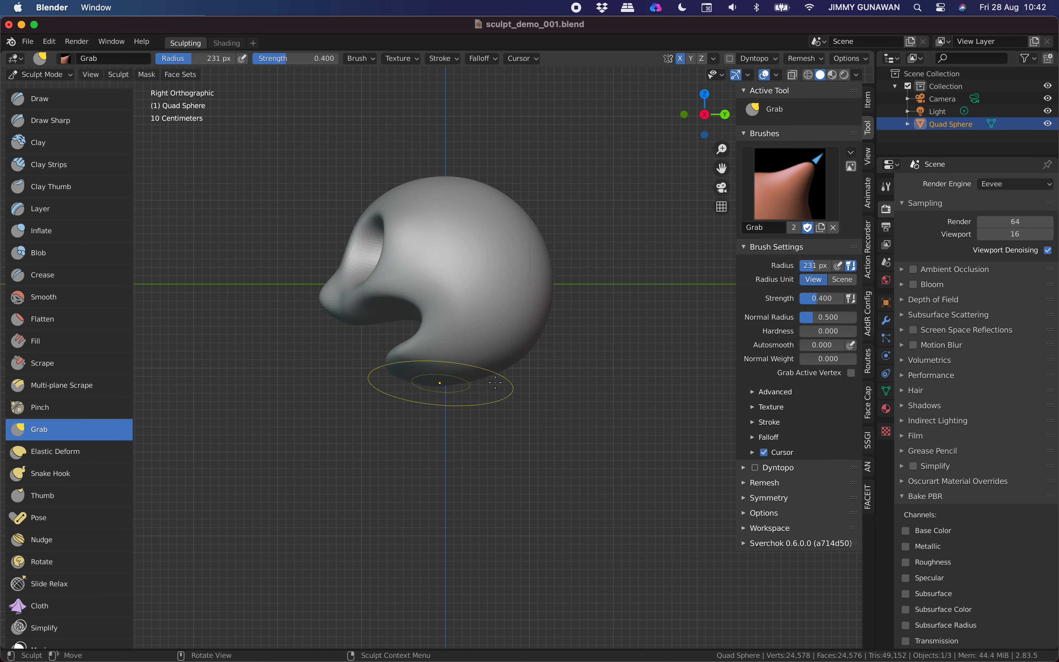
- Refine the shape of the nose and eye sockets with the Grab brush at a 231 px radius
drag(342, 297, 395, 304)
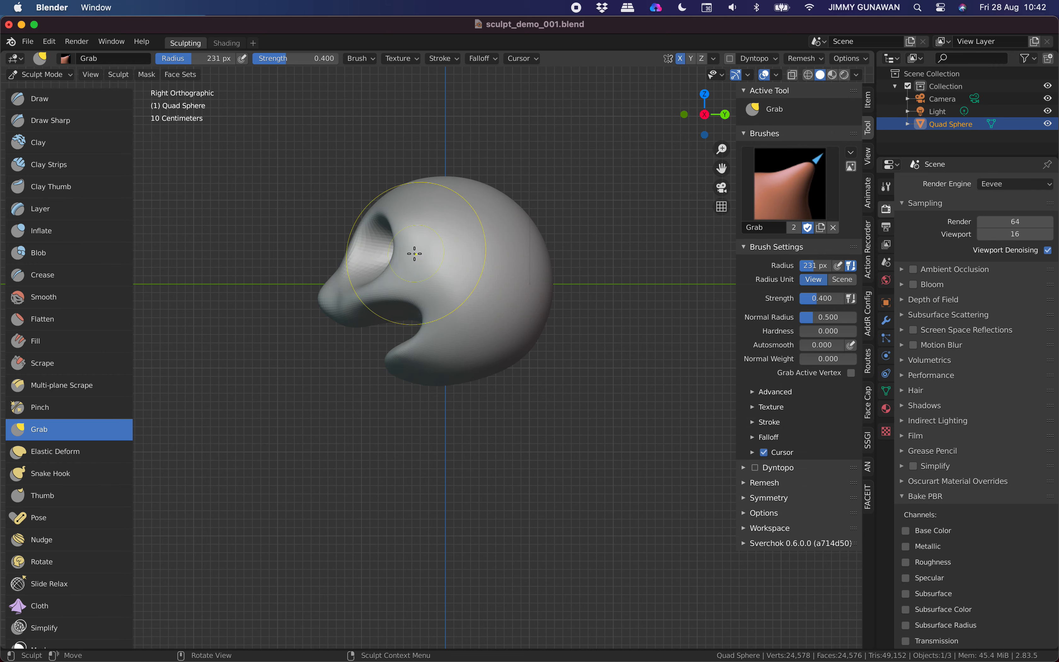
mouse_move(407, 306)
middle_down()
mouse_move(425, 349)
mouse_move(439, 248)
mouse_move(433, 259)
middle_up()
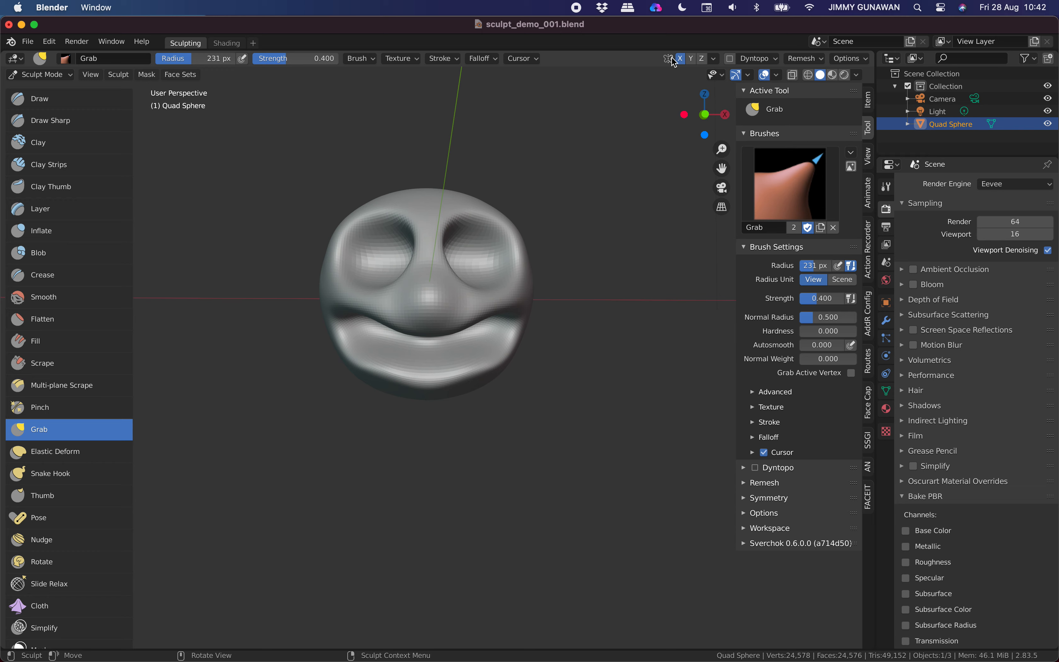
mouse_move(472, 253)
middle_down()
mouse_move(457, 229)
mouse_move(485, 246)
middle_up()
mouse_move(479, 230)
mouse_down()
mouse_move(473, 260)
mouse_move(485, 252)
mouse_move(460, 295)
mouse_up()
drag(460, 284, 456, 303)
drag(458, 294, 454, 303)
middle_drag(500, 246, 467, 254)
scroll(467, 252, up, 1)
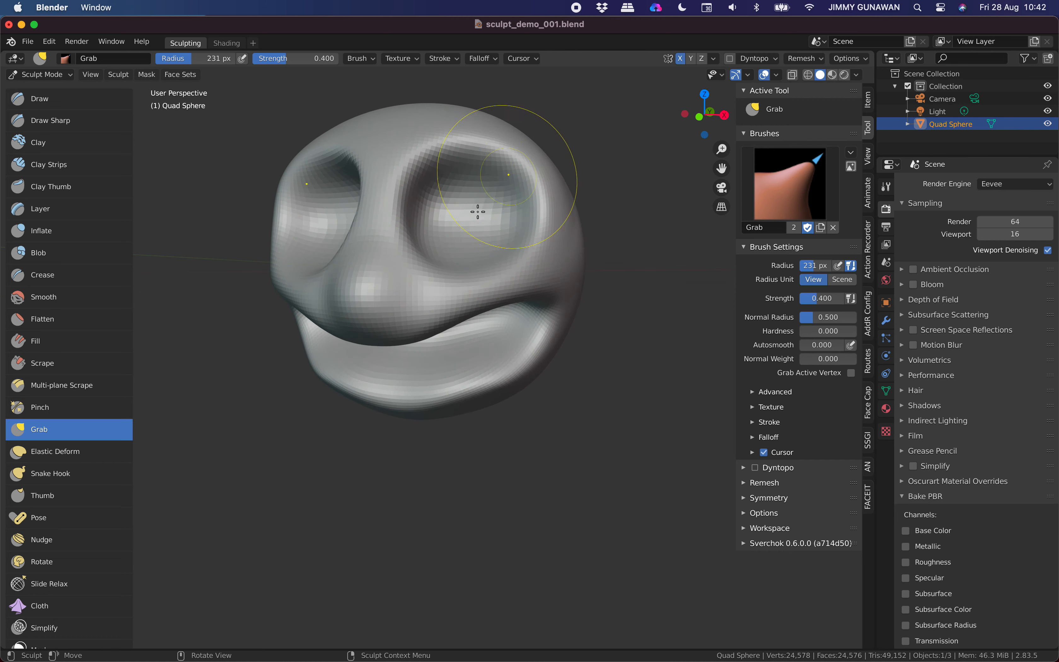
- Sample the voxel size from the head's mesh surface and voxel-remesh the sculpt at 0.03013 m
mouse_move(466, 207)
middle_down()
mouse_move(454, 346)
mouse_move(424, 281)
mouse_move(357, 225)
mouse_move(394, 252)
middle_up()
scroll(450, 313, up, 3)
scroll(461, 344, down, 4)
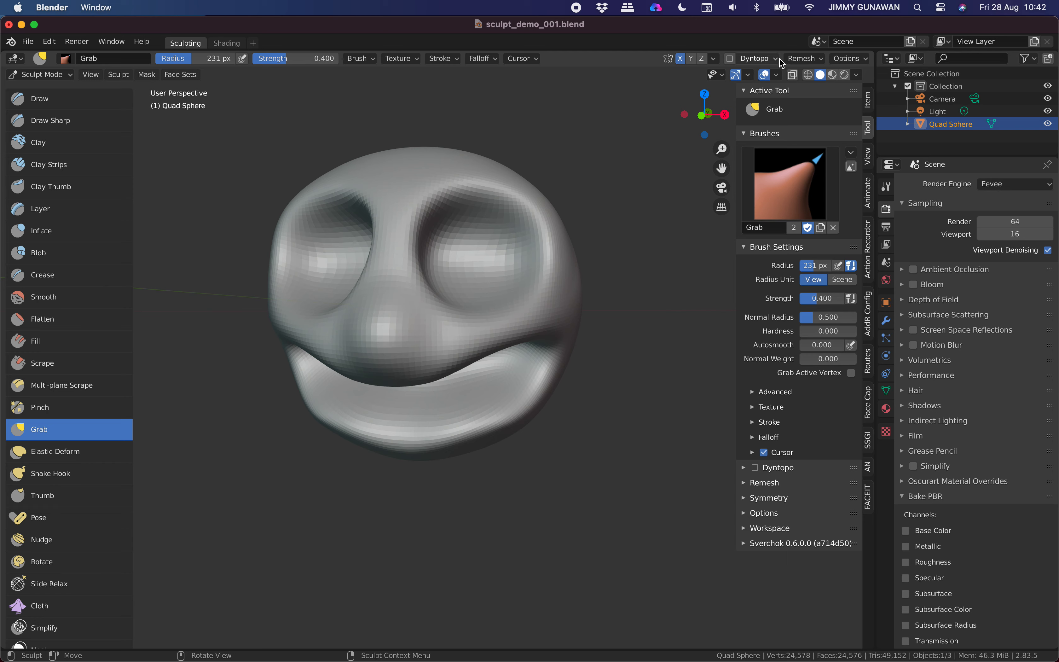
click(765, 60)
mouse_move(798, 63)
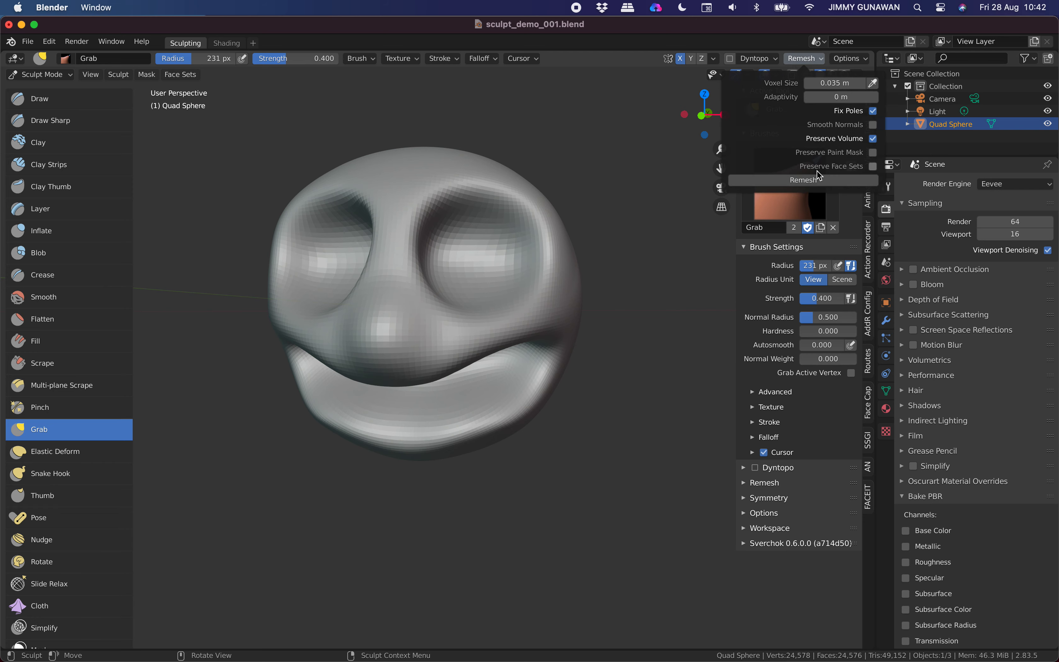
click(872, 84)
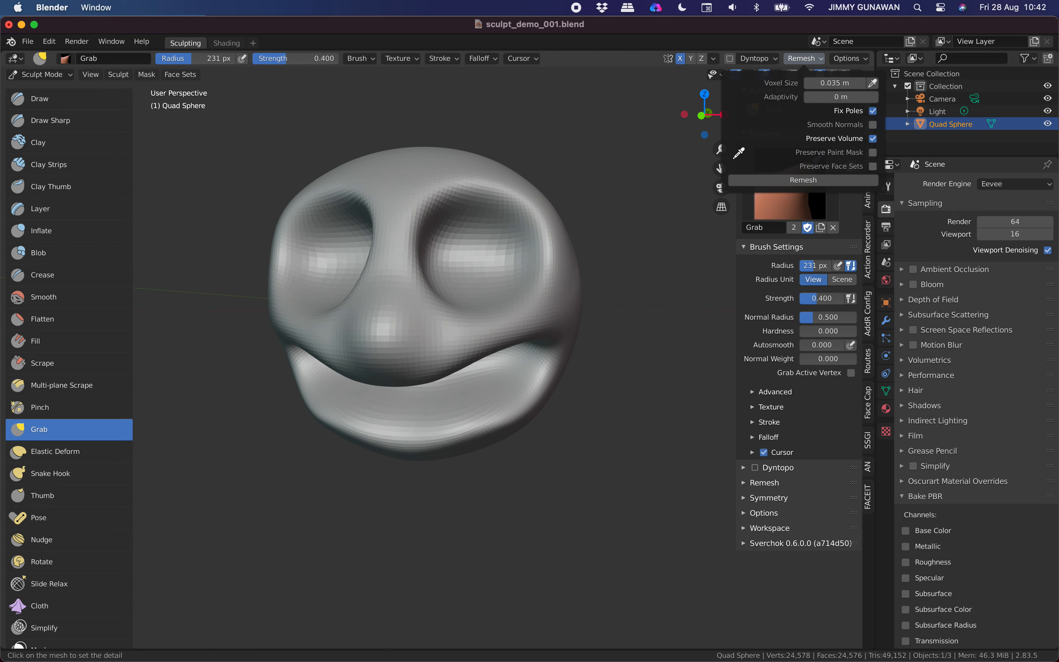
click(458, 173)
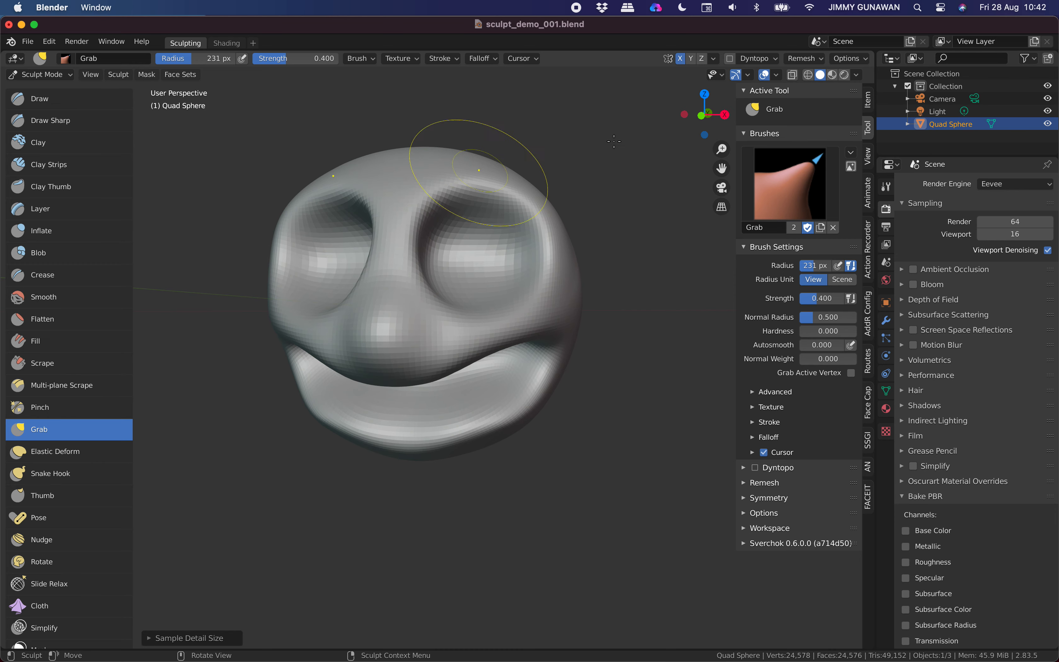
click(857, 75)
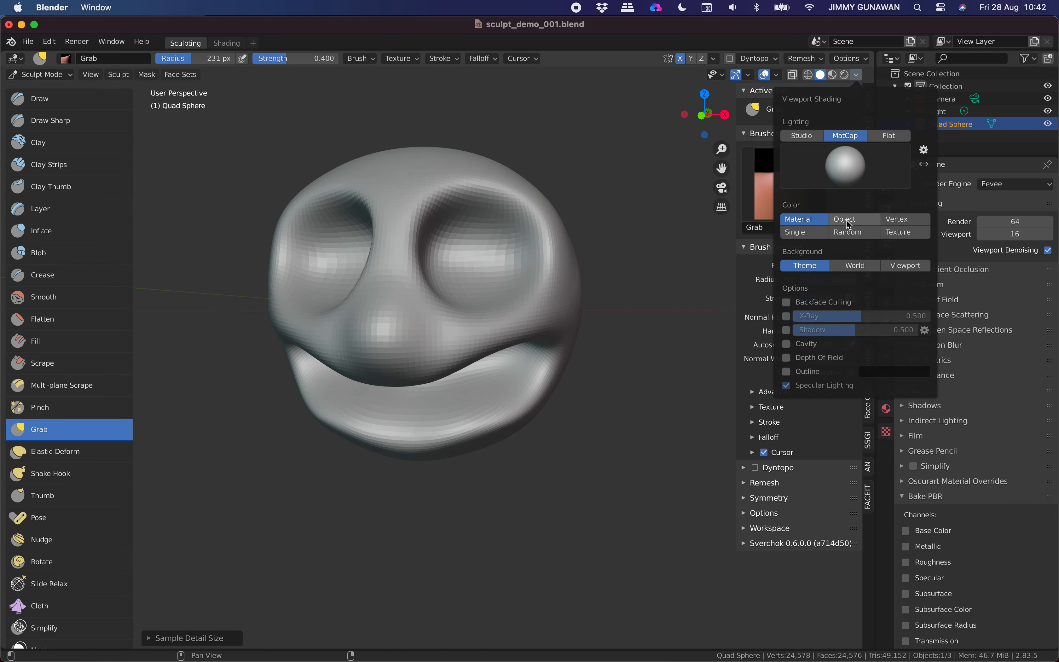
click(821, 60)
click(814, 179)
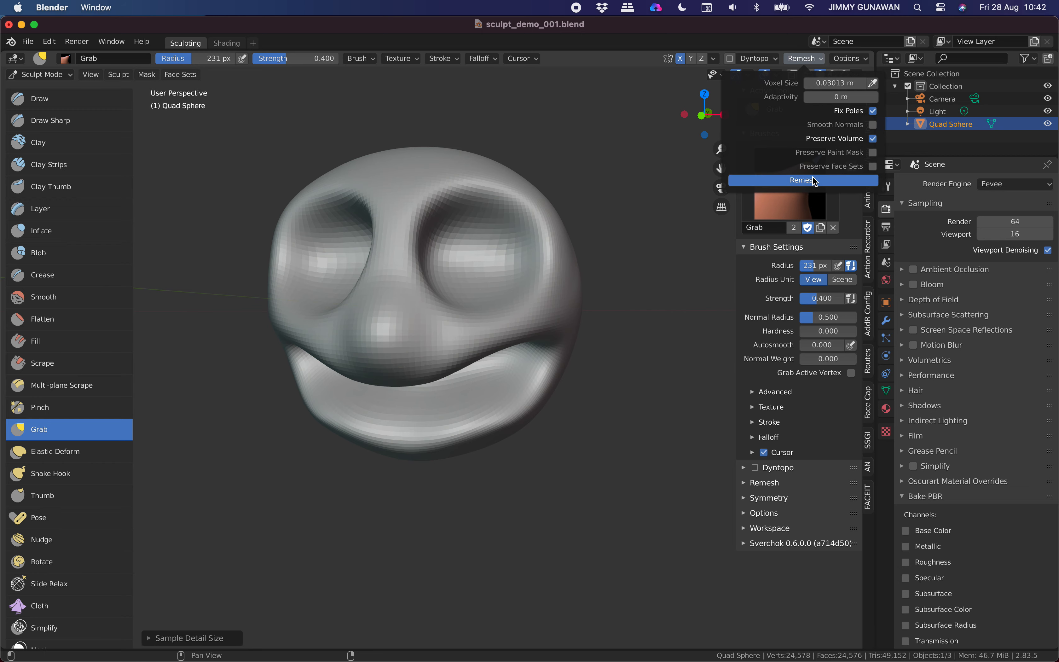
mouse_move(492, 249)
middle_down()
mouse_move(558, 222)
mouse_move(483, 246)
middle_up()
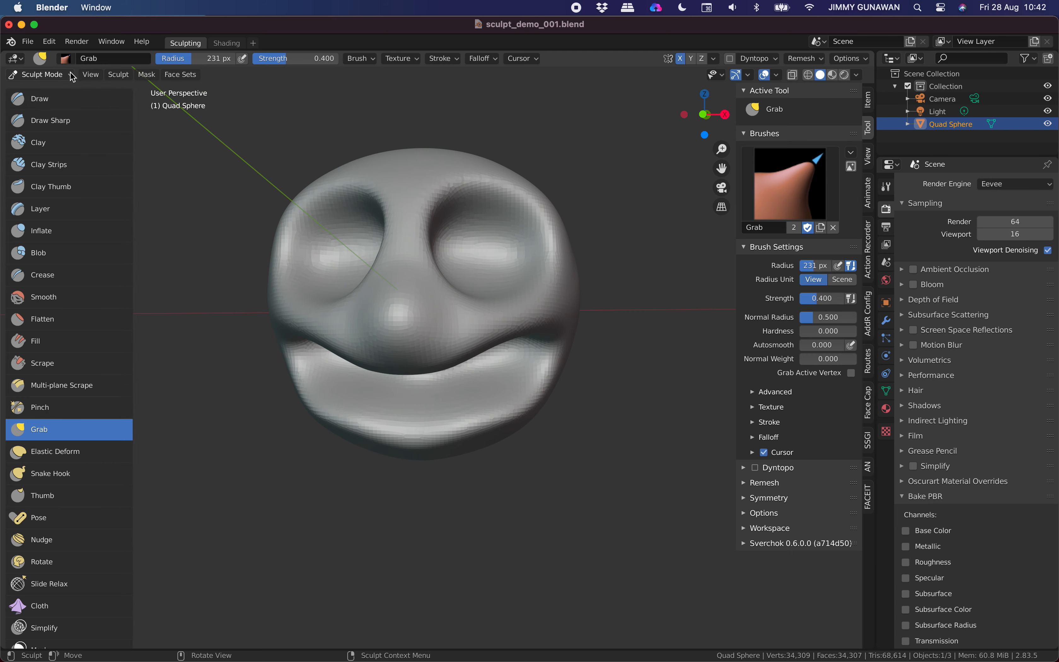
- Build up mirrored eyeballs inside the eye sockets with the Draw brush at a 107 px radius and 0.500 strength, and save the file
click(56, 102)
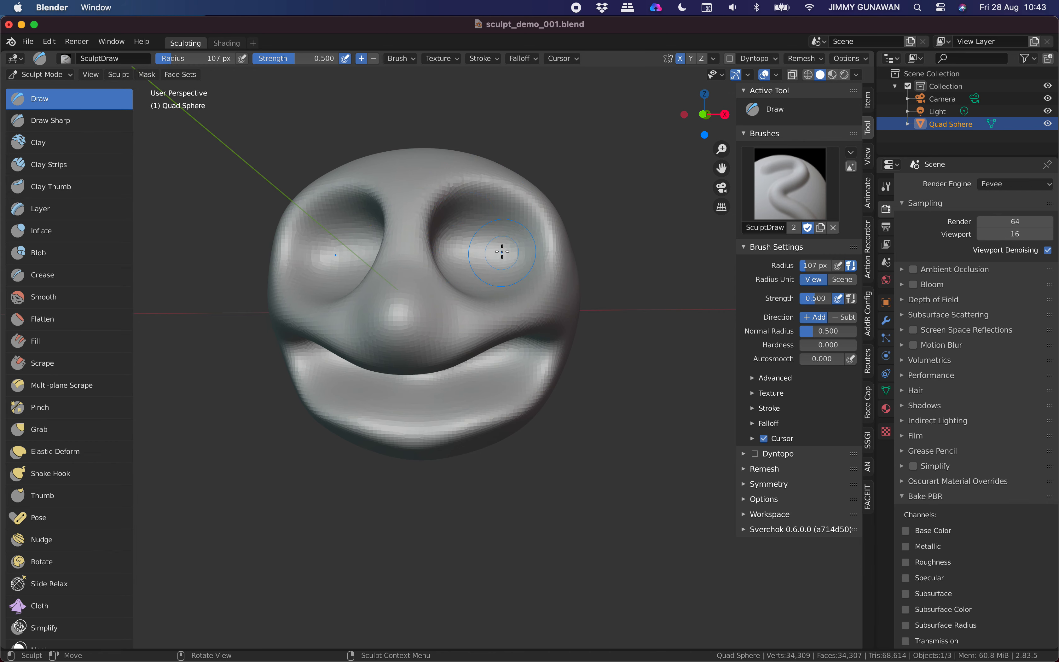
scroll(502, 252, up, 2)
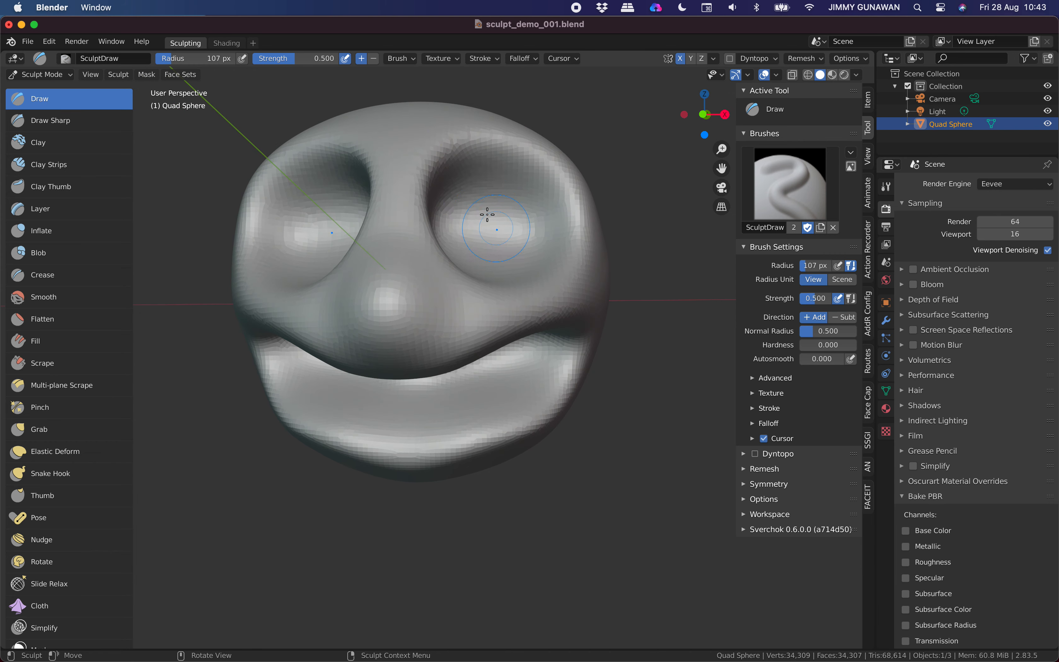
scroll(486, 217, down, 2)
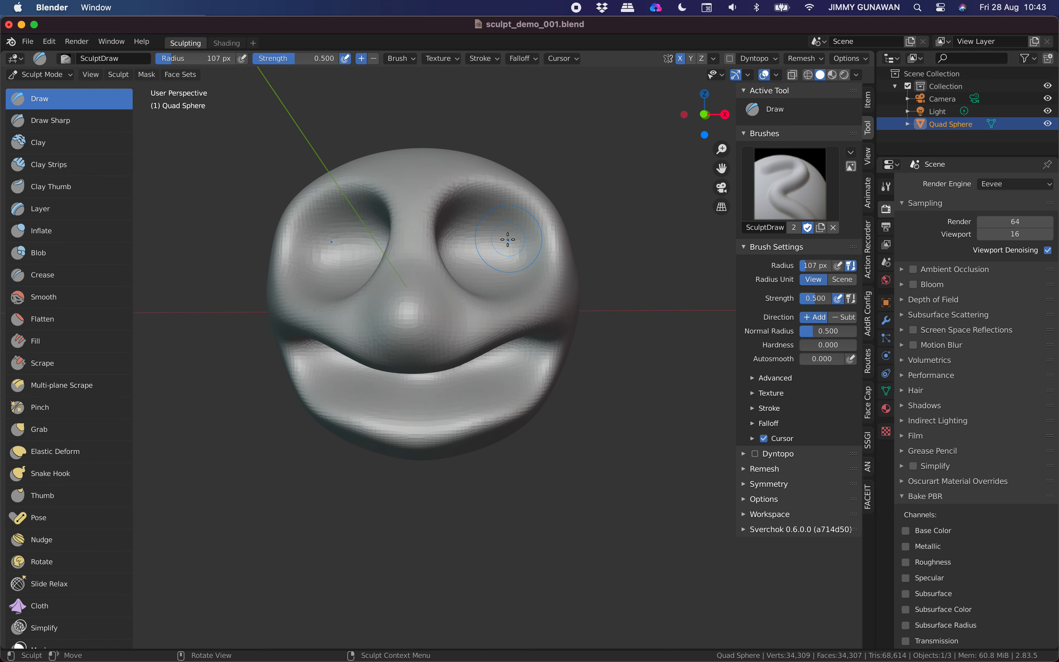
mouse_move(480, 243)
middle_down()
mouse_move(478, 223)
mouse_move(458, 234)
middle_up()
mouse_move(491, 253)
mouse_down()
mouse_move(503, 211)
mouse_move(463, 210)
mouse_move(472, 240)
mouse_up()
scroll(462, 210, up, 1)
mouse_move(521, 200)
middle_down()
mouse_move(520, 219)
mouse_move(523, 199)
mouse_move(468, 195)
mouse_move(515, 177)
mouse_move(489, 209)
mouse_move(489, 177)
mouse_move(530, 217)
middle_up()
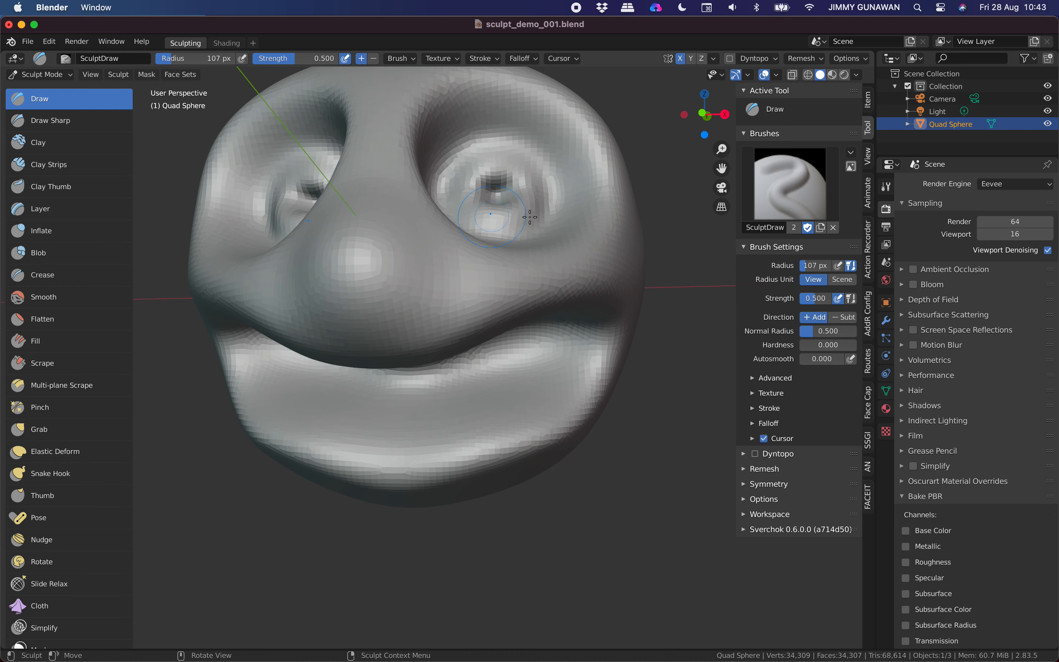
mouse_move(498, 179)
middle_down()
mouse_move(538, 197)
mouse_move(506, 224)
mouse_move(461, 224)
mouse_move(473, 291)
mouse_move(475, 260)
middle_up()
scroll(506, 225, down, 2)
scroll(476, 260, up, 3)
mouse_move(507, 219)
middle_down()
mouse_move(440, 227)
mouse_move(501, 221)
middle_up()
key(super+s)
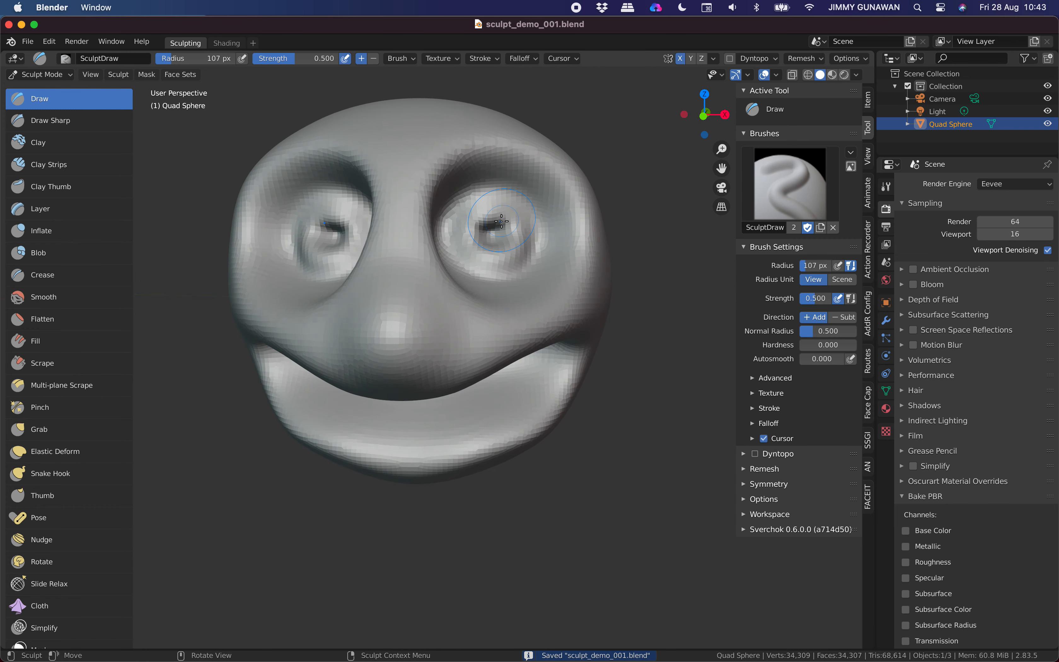
- Smooth the eyeballs, flatten their fronts with the Flatten brush at a 107 px radius, and save the file
mouse_move(496, 247)
shift+mouse_down()
mouse_move(483, 220)
mouse_move(501, 246)
mouse_move(518, 232)
mouse_move(476, 218)
mouse_move(511, 225)
mouse_move(479, 232)
mouse_move(504, 223)
shift+mouse_up()
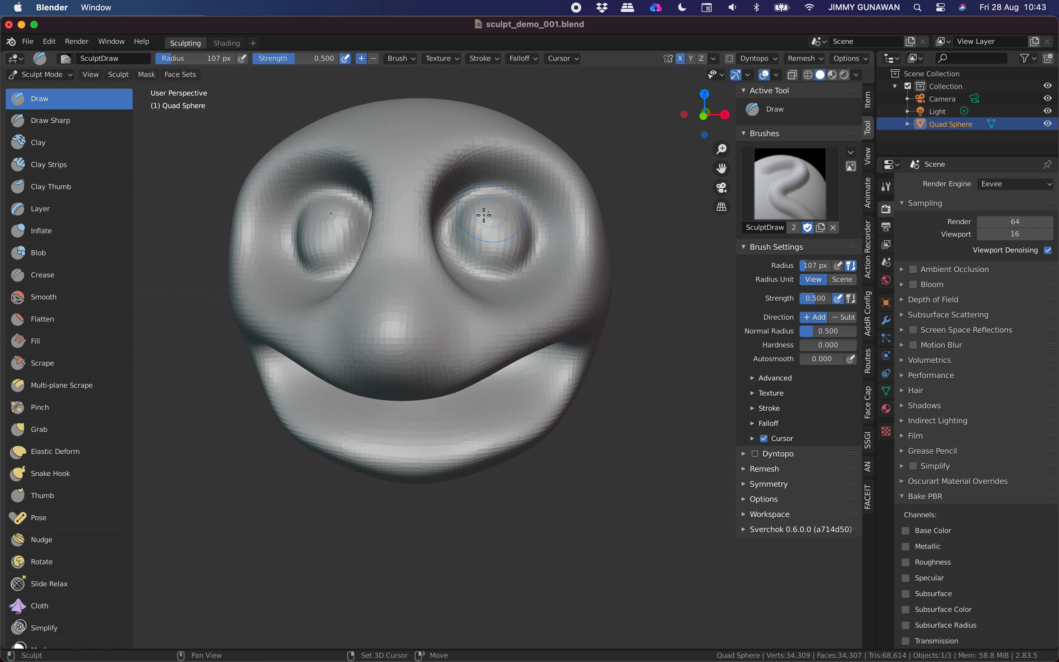
click(49, 327)
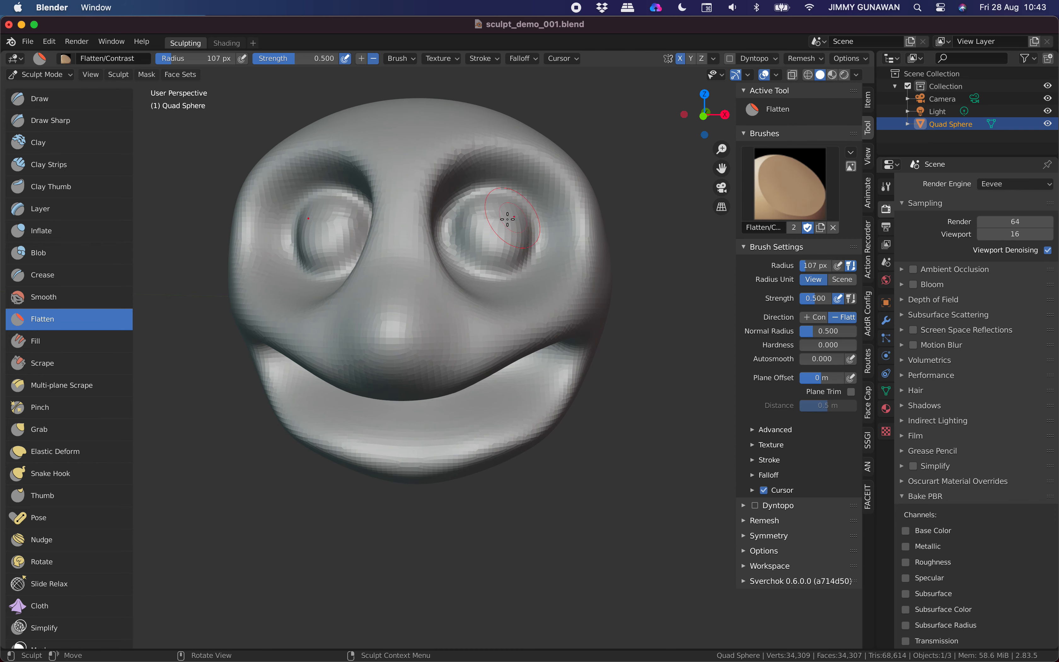
drag(500, 226, 496, 226)
mouse_move(516, 269)
middle_down()
mouse_move(551, 245)
mouse_move(495, 238)
middle_up()
scroll(551, 245, down, 2)
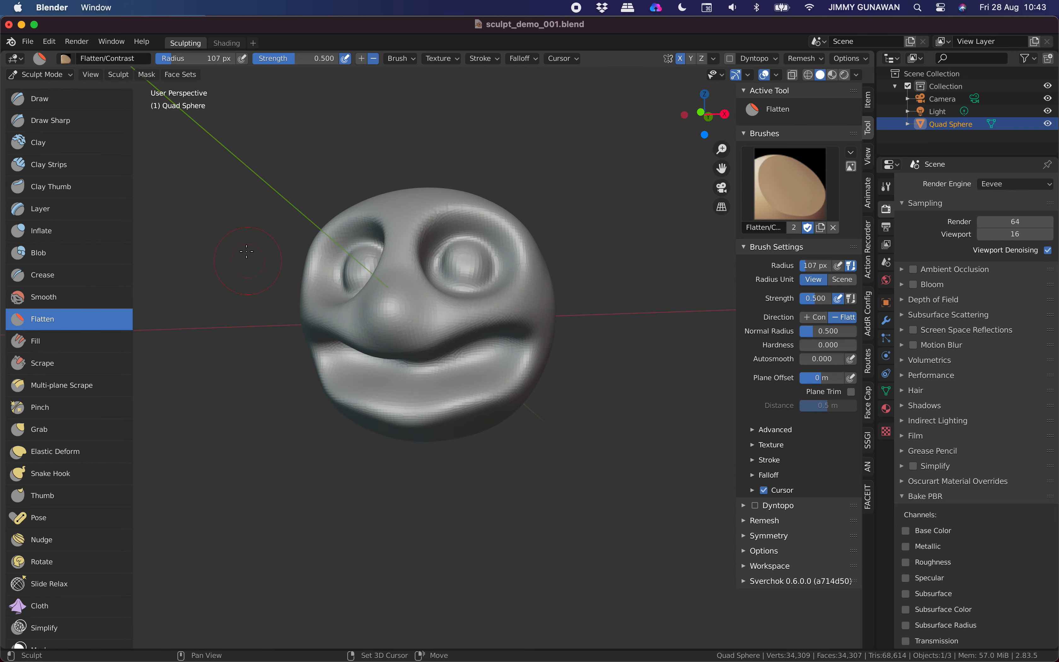
key(ctrl+s)
scroll(280, 248, up, 2)
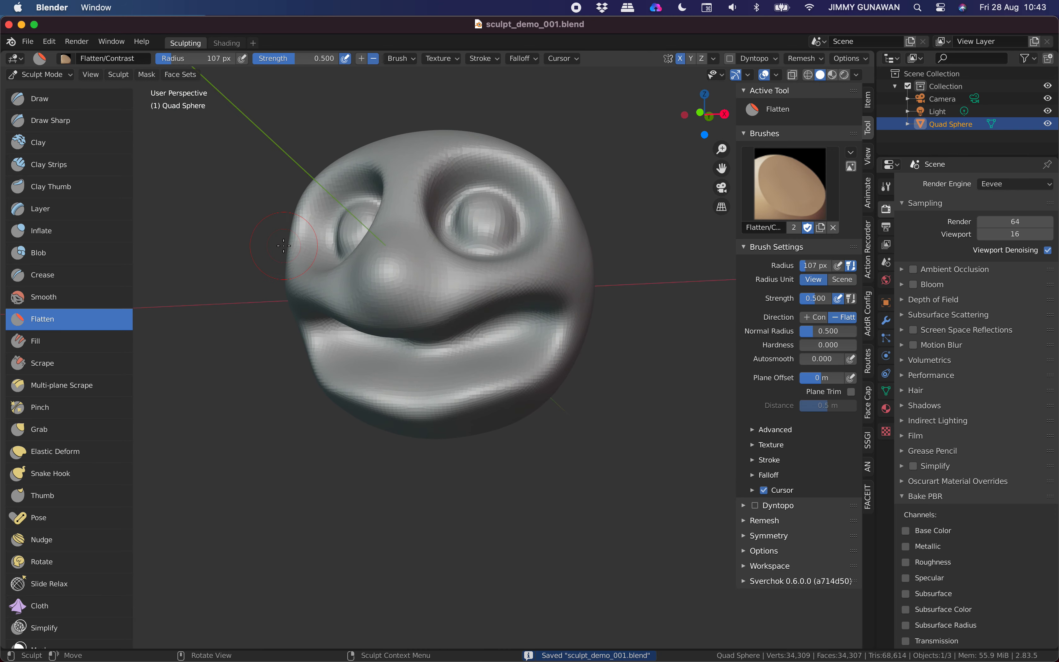
- Select the Snake Hook brush and enable Dyntopo
click(71, 474)
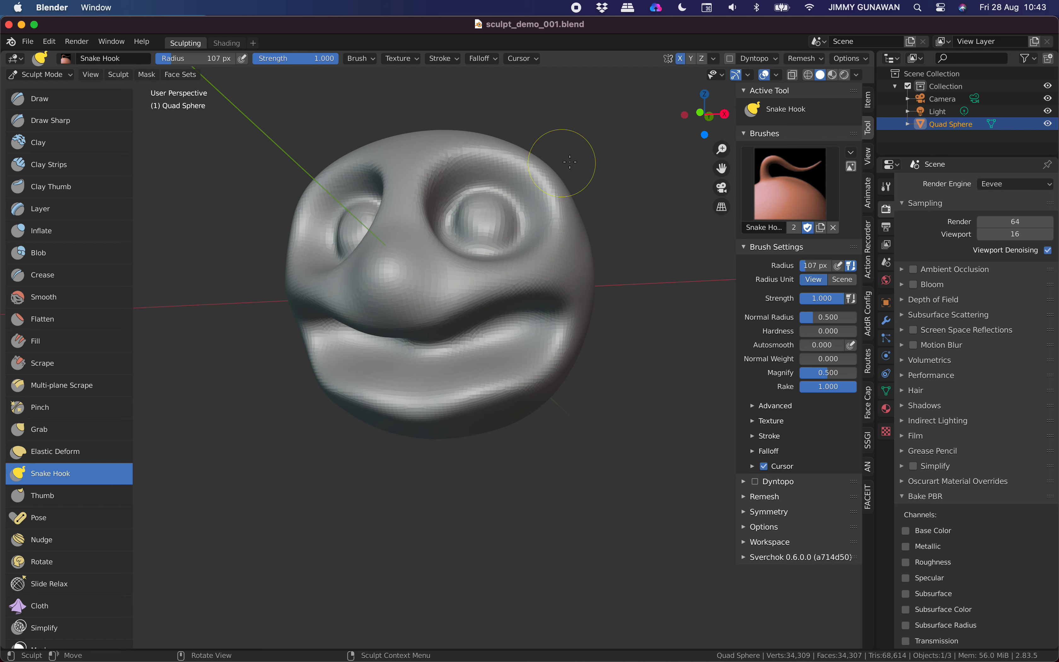
click(730, 58)
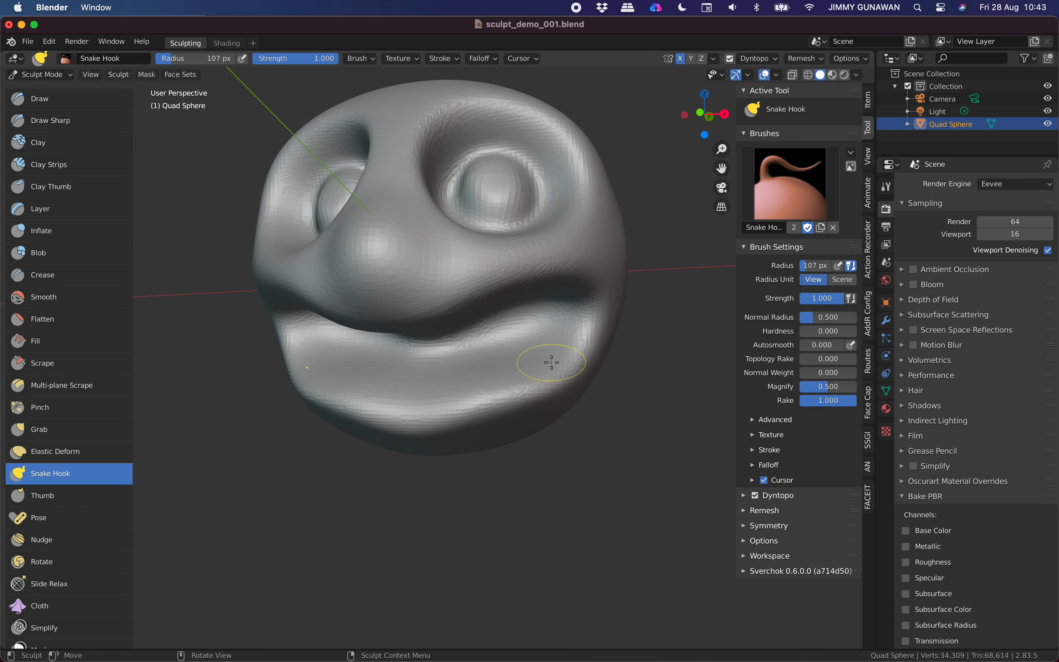
- Try pulling a pair of legs down from the lower jaw with the Snake Hook brush at a 107 px radius
middle_drag(552, 398, 529, 388)
drag(528, 377, 540, 441)
middle_drag(556, 392, 561, 388)
key(super+z)
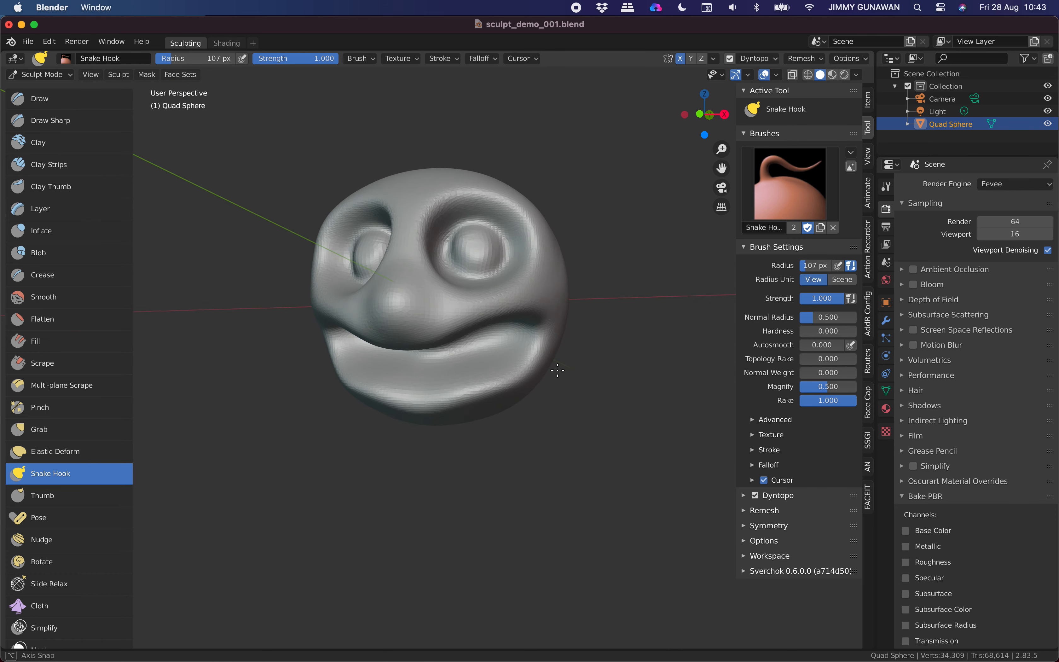
- Pull front and back pairs of legs down from the underside with the Snake Hook brush at a 173 px radius
click(764, 60)
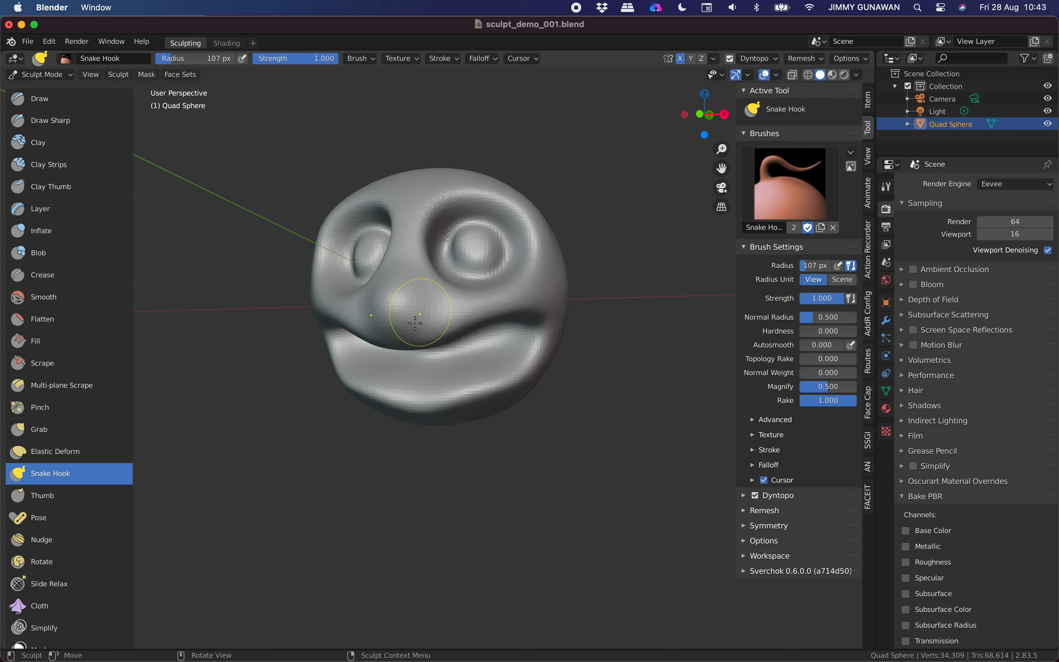
middle_drag(473, 307, 430, 319)
middle_drag(529, 374, 520, 333)
drag(186, 57, 197, 58)
middle_drag(494, 384, 506, 377)
drag(510, 371, 504, 427)
middle_drag(569, 389, 542, 388)
drag(549, 359, 565, 421)
mouse_move(508, 356)
middle_down()
mouse_move(532, 355)
mouse_move(508, 320)
mouse_move(526, 302)
mouse_move(493, 282)
mouse_move(385, 263)
middle_up()
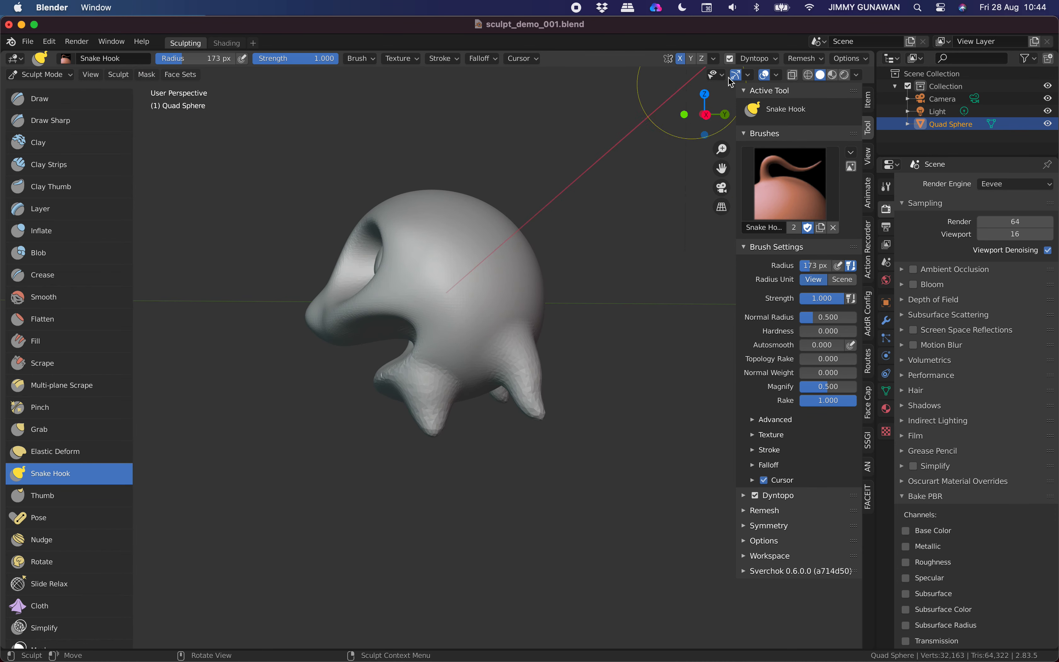
- Switch to Object Mode in the right orthographic view, rotate the creature slightly and raise it so its feet are near the ground line
drag(704, 113, 704, 114)
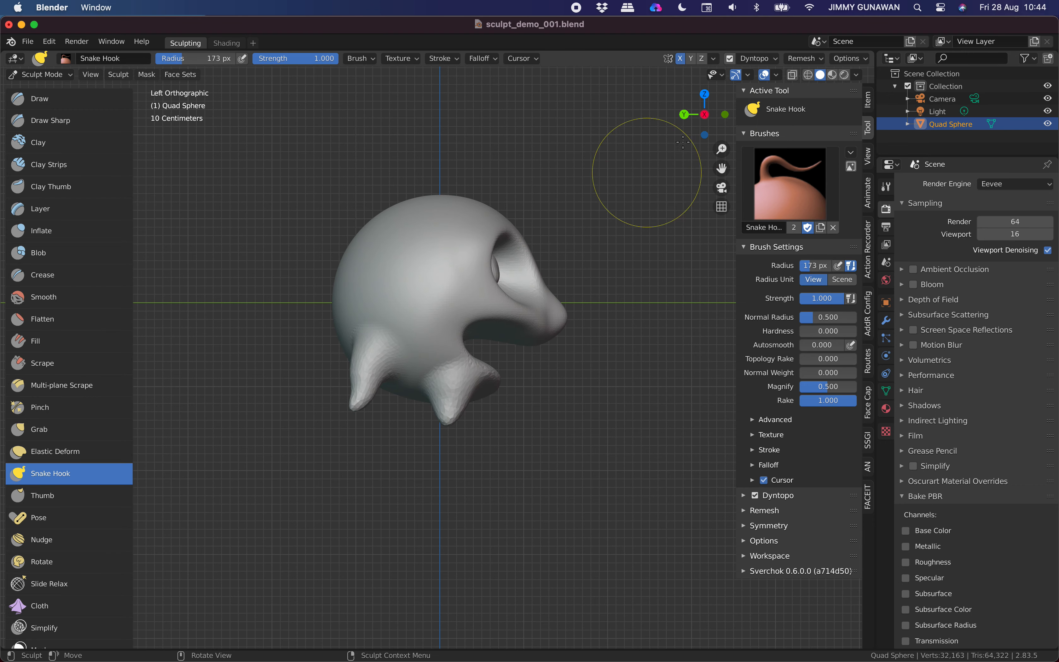
click(704, 114)
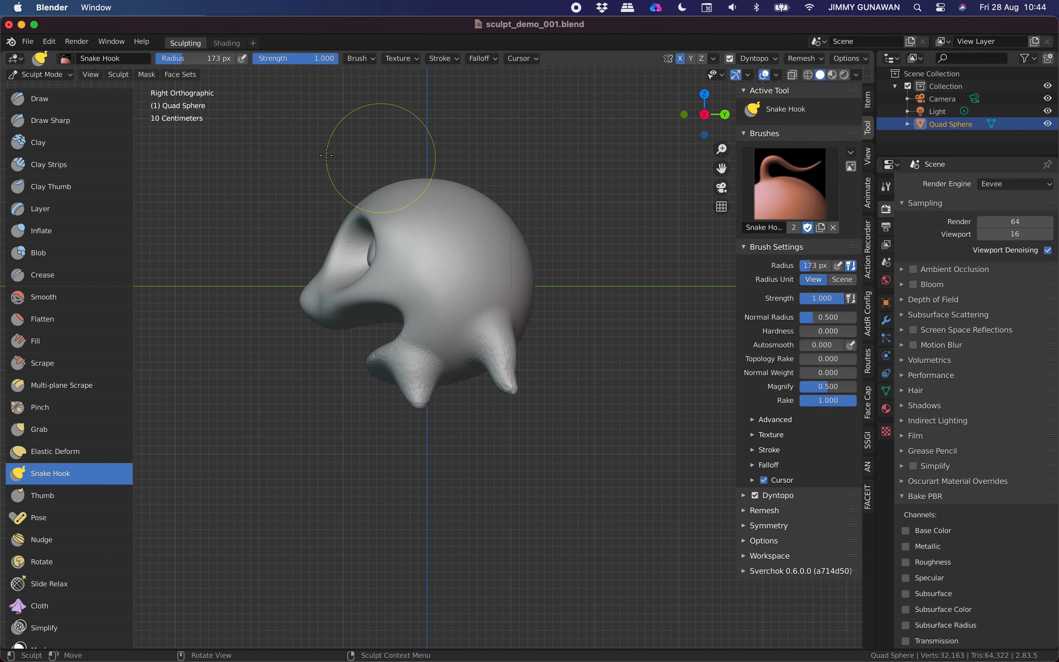
click(40, 75)
click(41, 88)
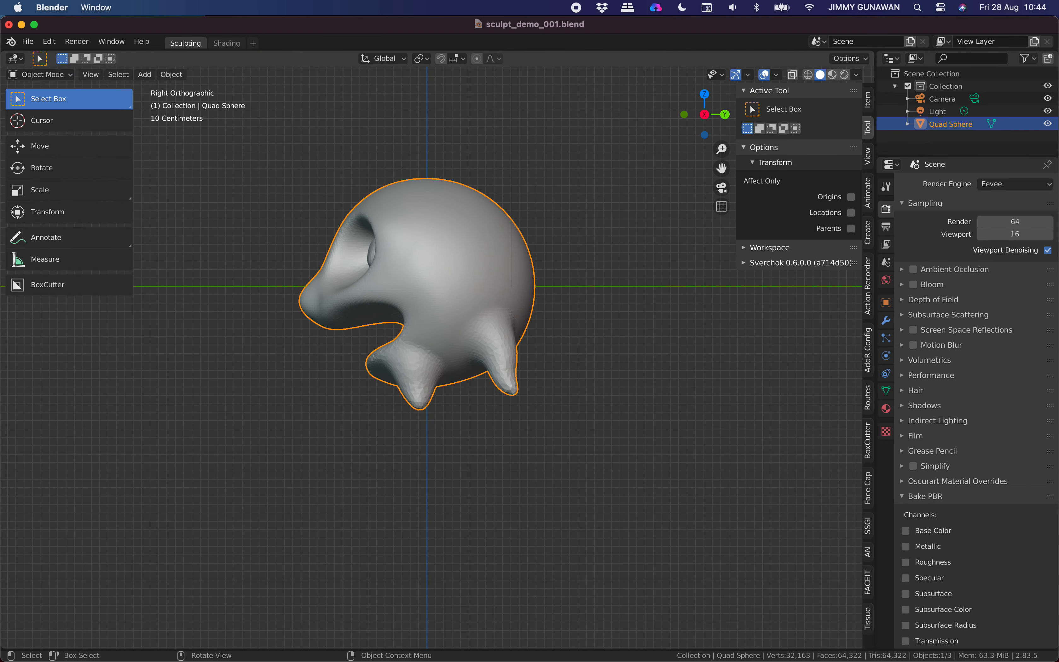
key(r)
click(607, 301)
key(g)
click(554, 162)
- Fine-tune the creature's tilt and position so all its feet rest level on the ground line
key(r)
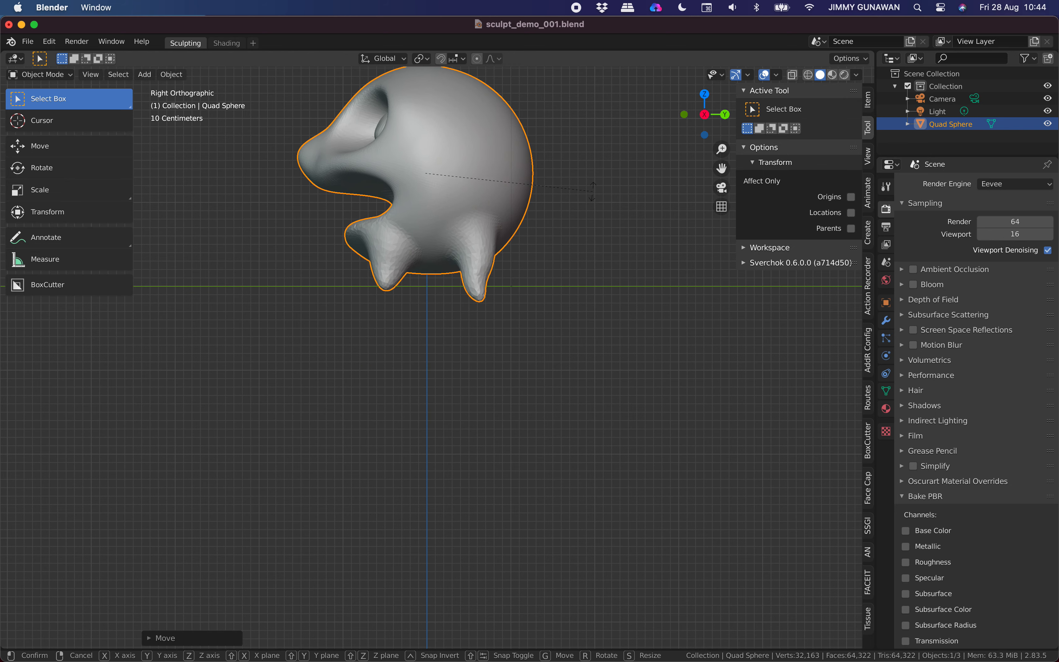
click(585, 179)
shift+middle_drag(570, 176, 577, 276)
key(r)
click(574, 269)
key(g)
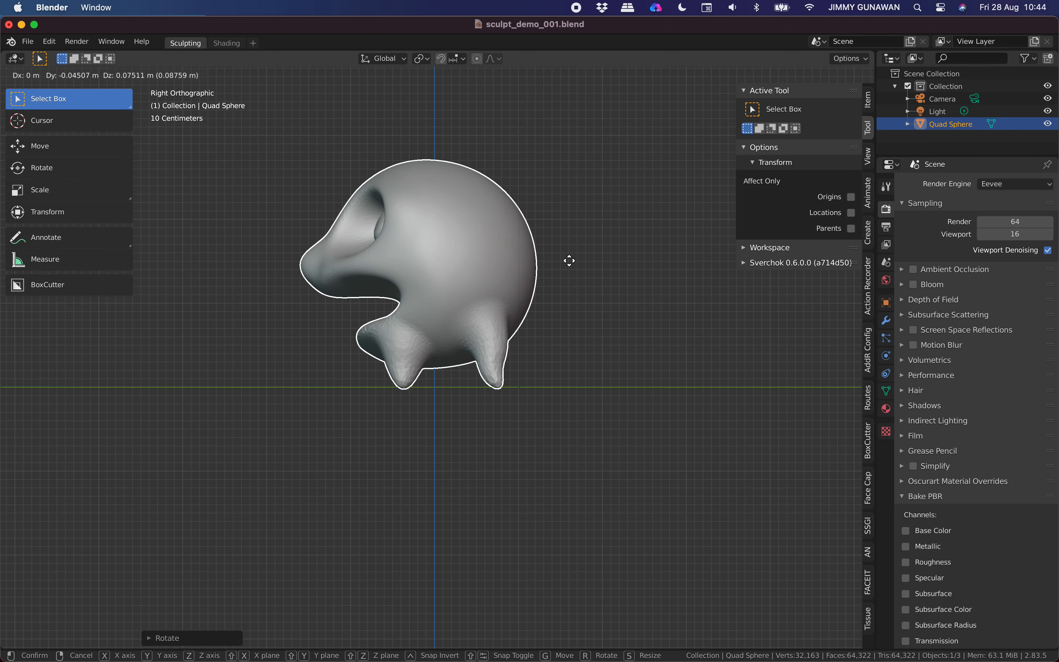
click(491, 291)
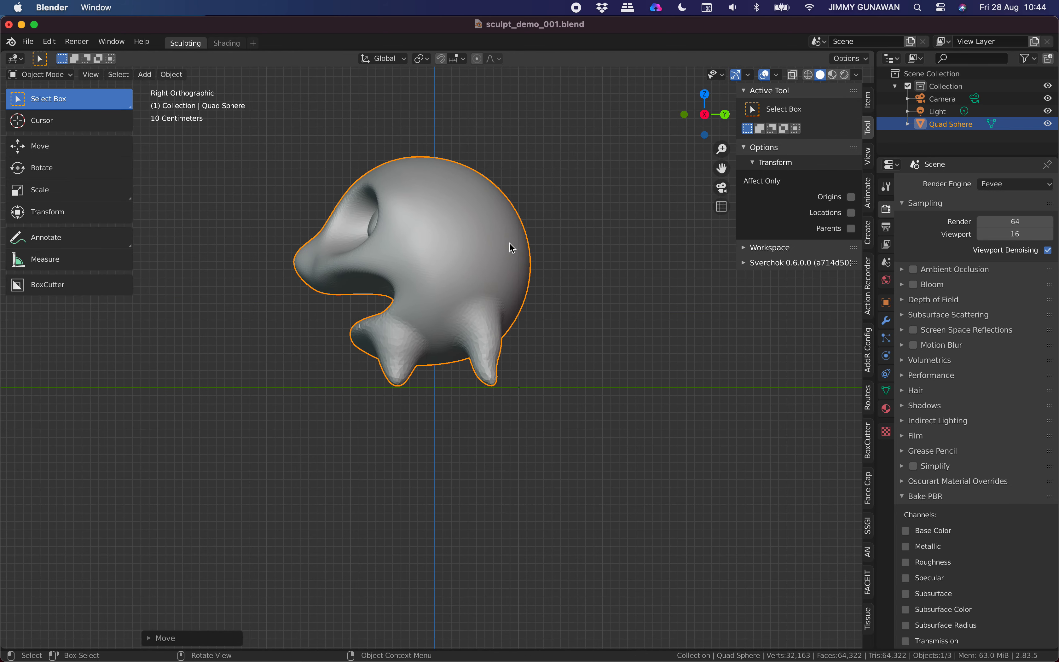